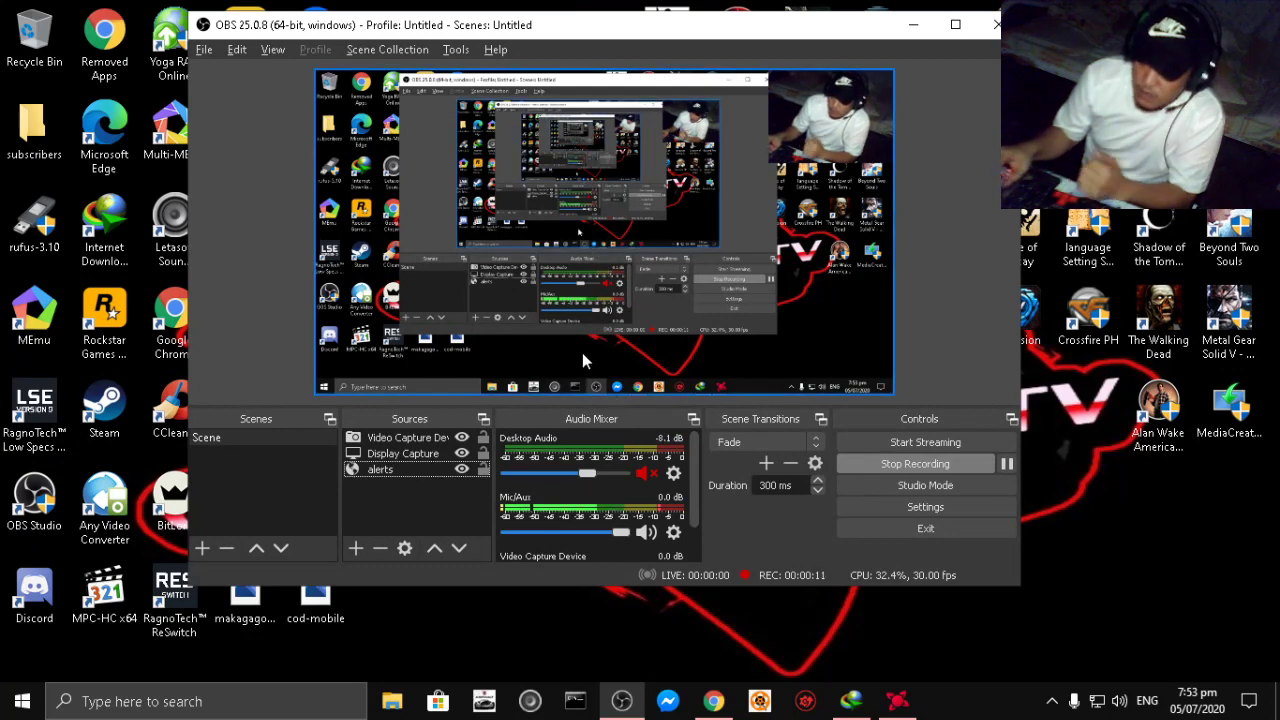
# - Minimize the OBS Studio window so the desktop and its game shortcuts show
pyautogui.click(913, 24)
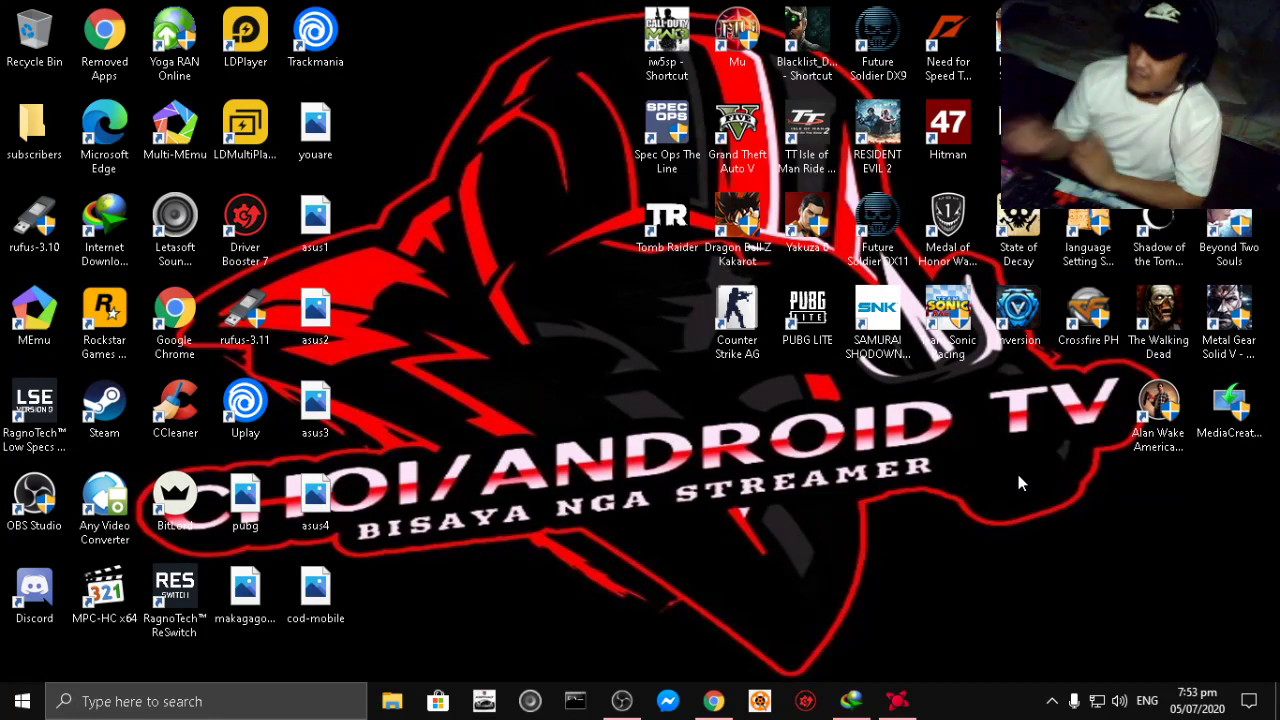
# - View This PC's system properties in a maximized System window, then return to Quick access
pyautogui.click(390, 704)
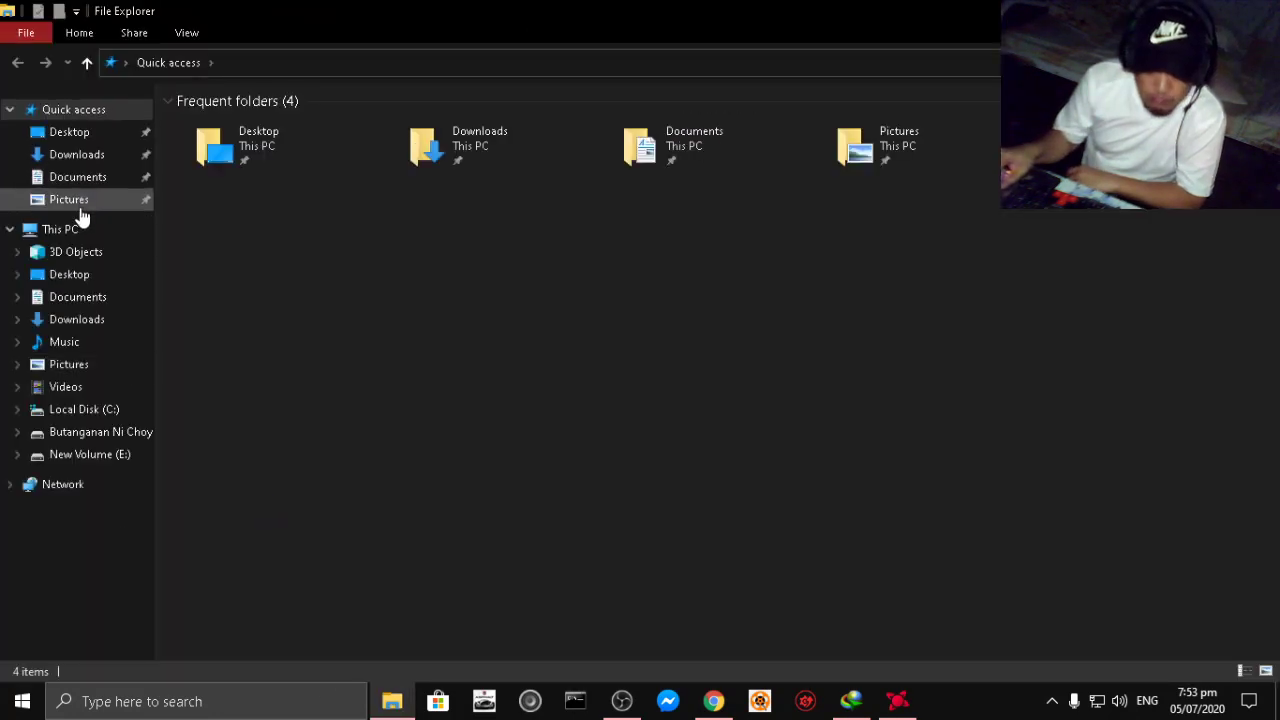
pyautogui.rightClick(78, 228)
pyautogui.click(180, 463)
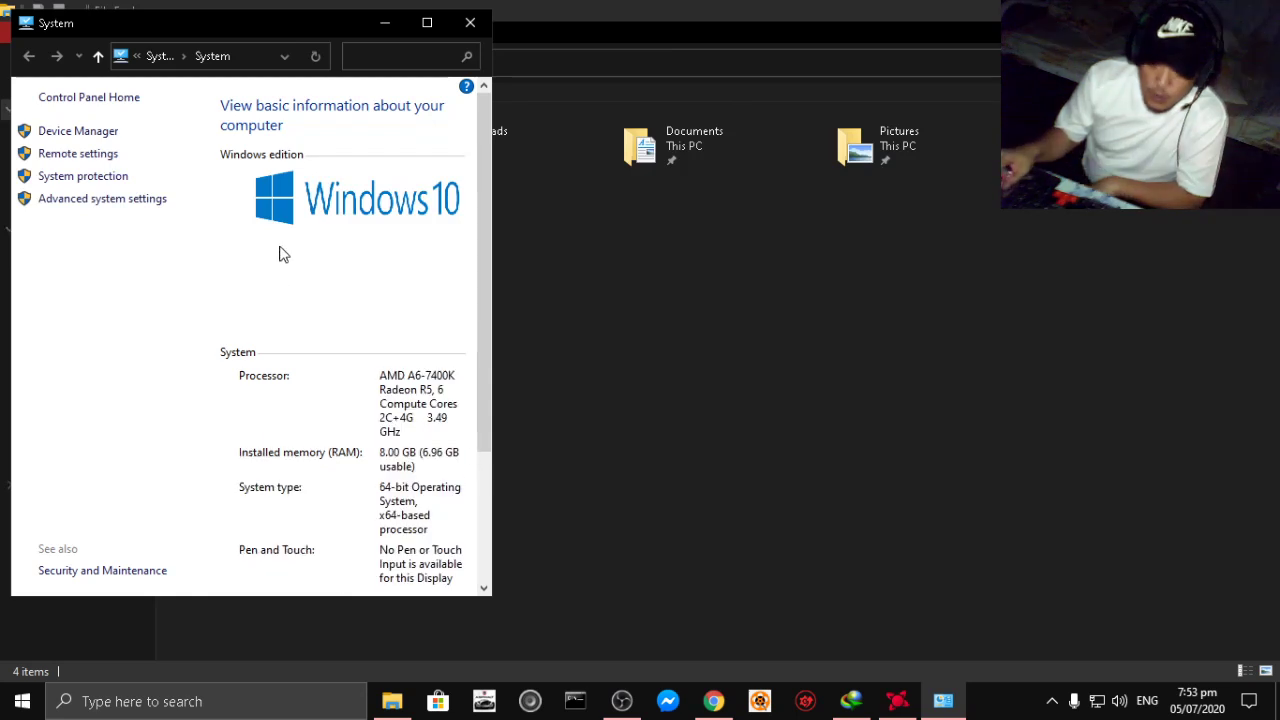
pyautogui.click(427, 22)
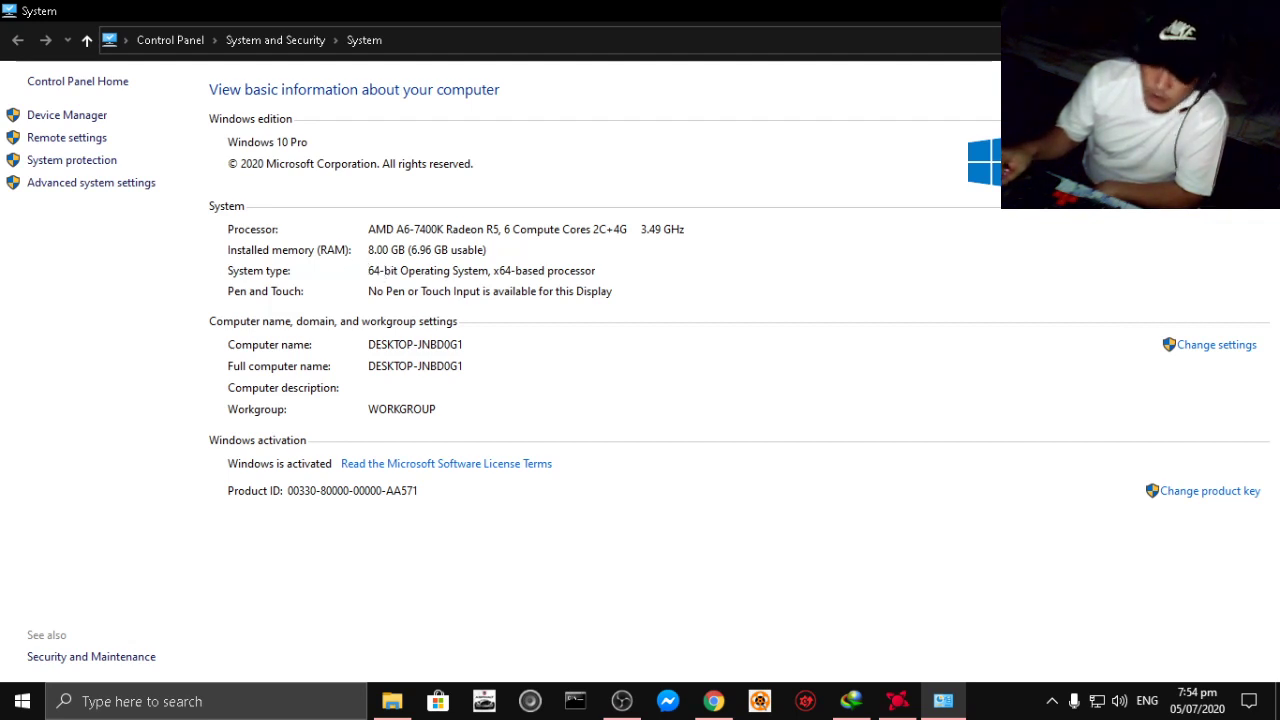
pyautogui.press('super+e')
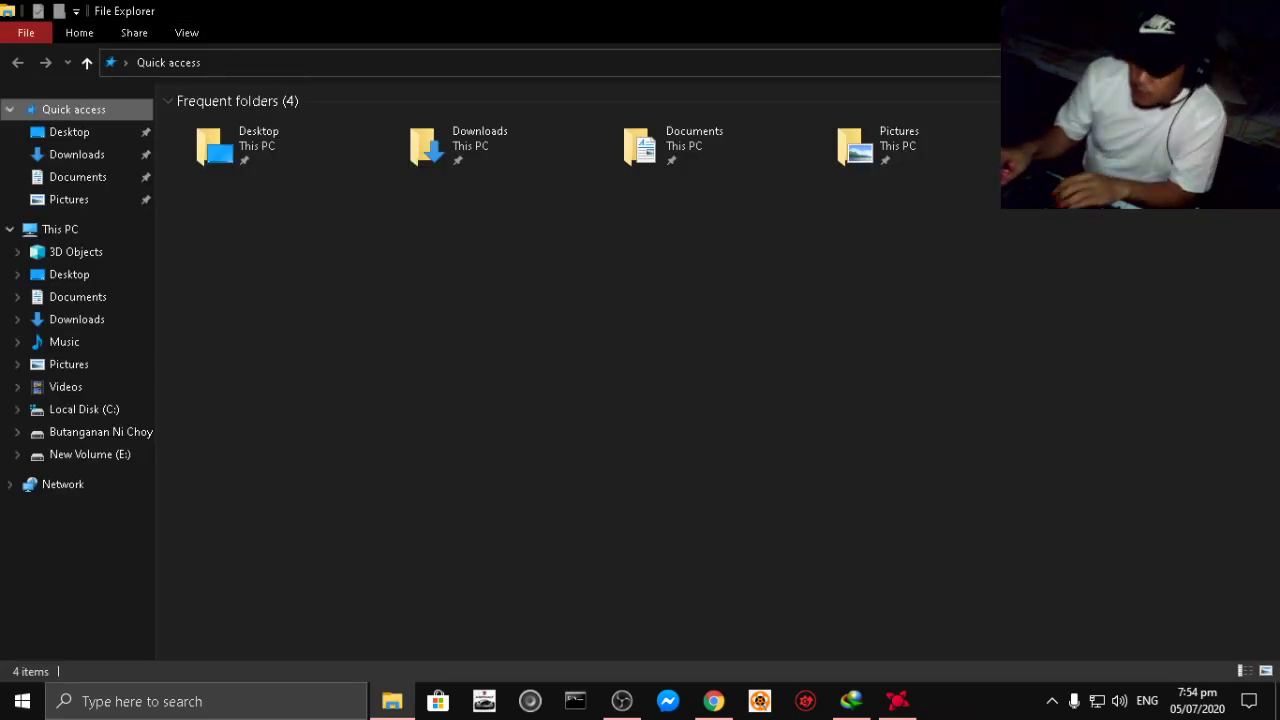
# - Close File Explorer and the running Radeon Software app
pyautogui.press('super+d')
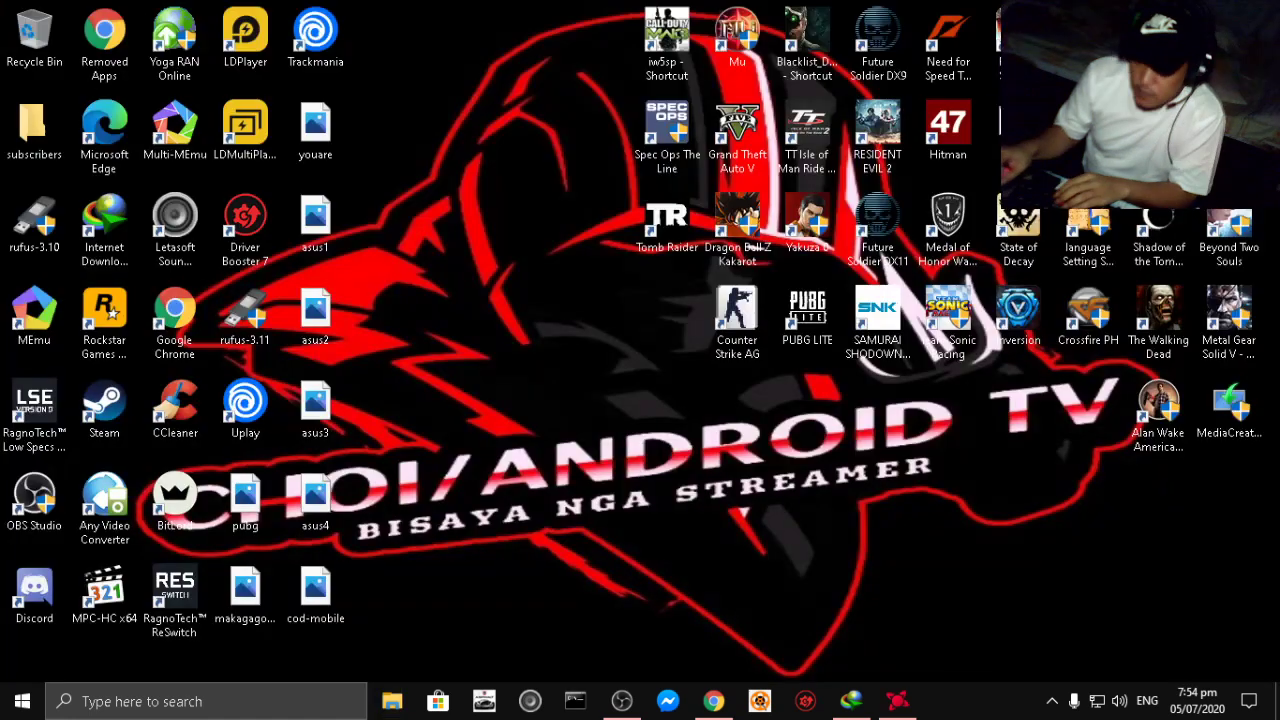
pyautogui.click(632, 708)
pyautogui.click(632, 708)
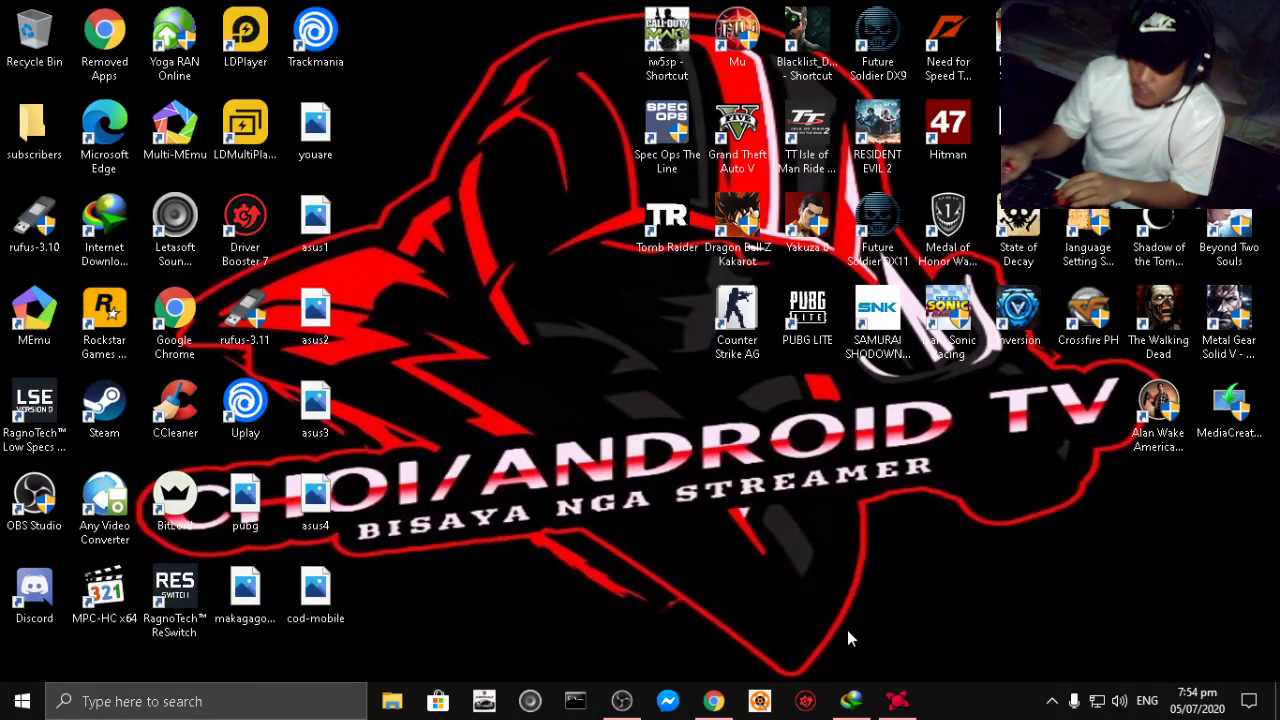
pyautogui.rightClick(591, 328)
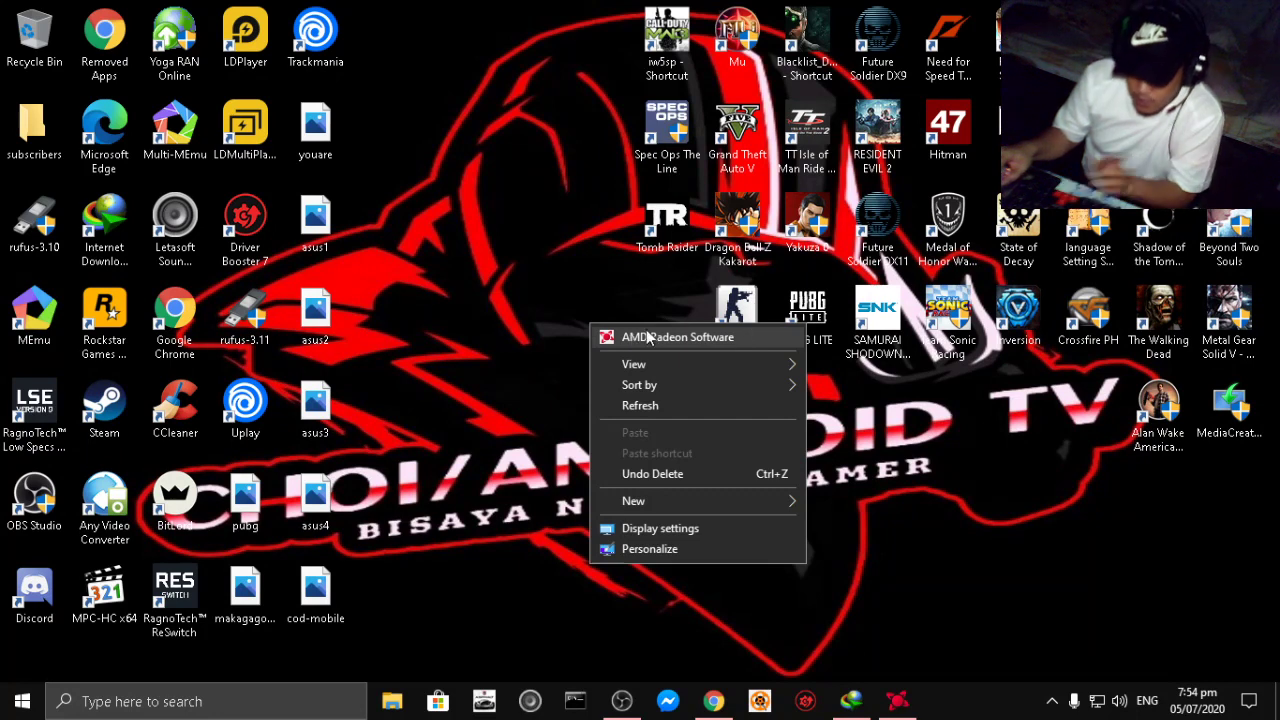
pyautogui.moveTo(897, 701)
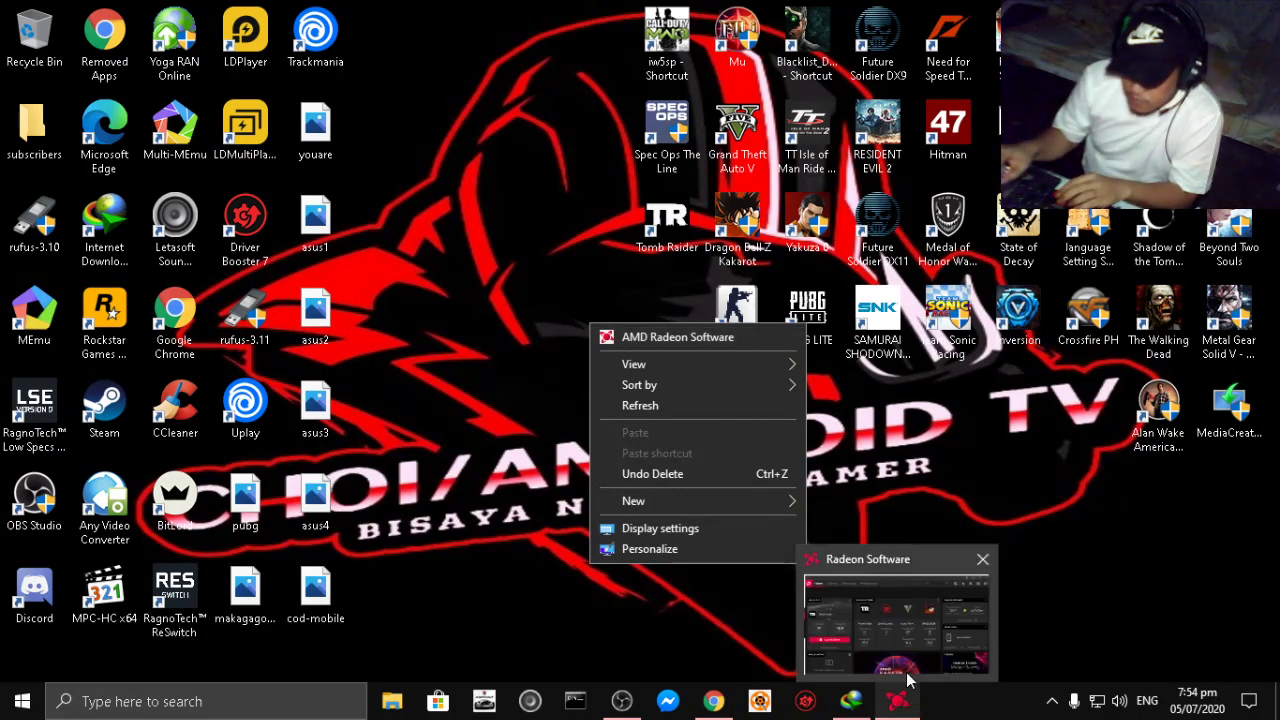
pyautogui.click(986, 563)
# - Relaunch AMD Radeon Software from the desktop context menu
pyautogui.rightClick(651, 466)
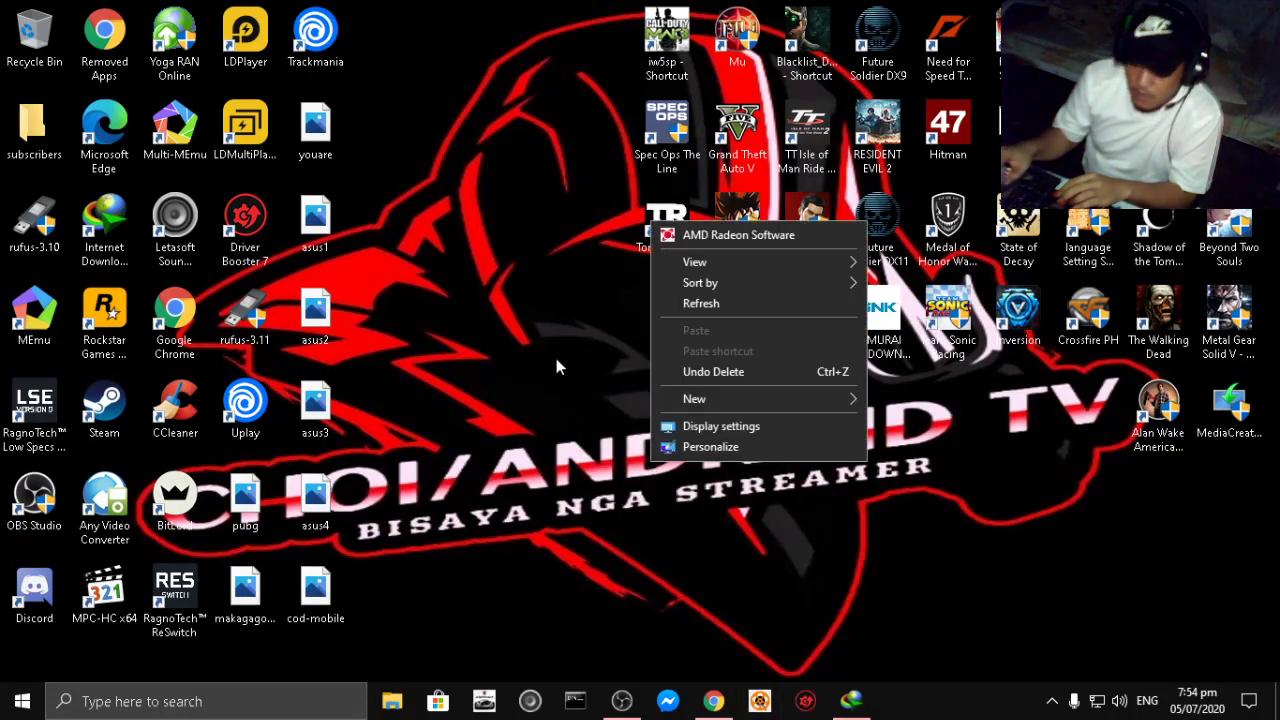
pyautogui.rightClick(527, 336)
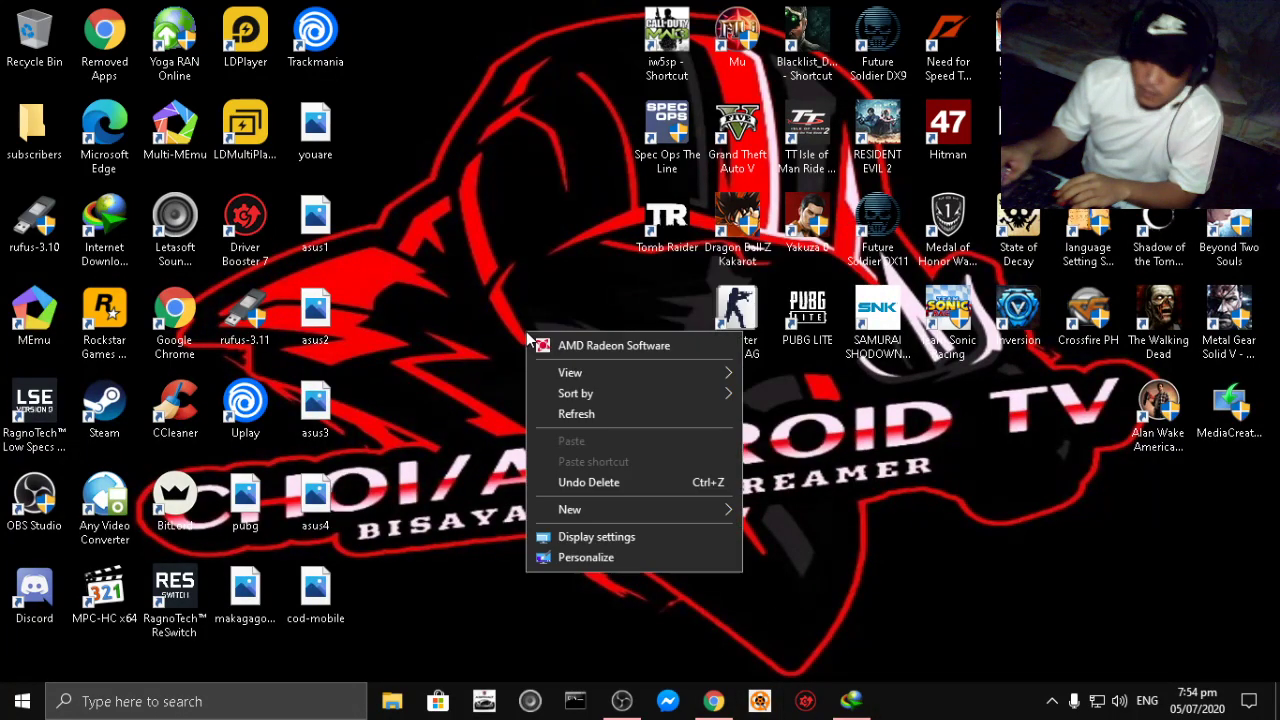
pyautogui.click(588, 347)
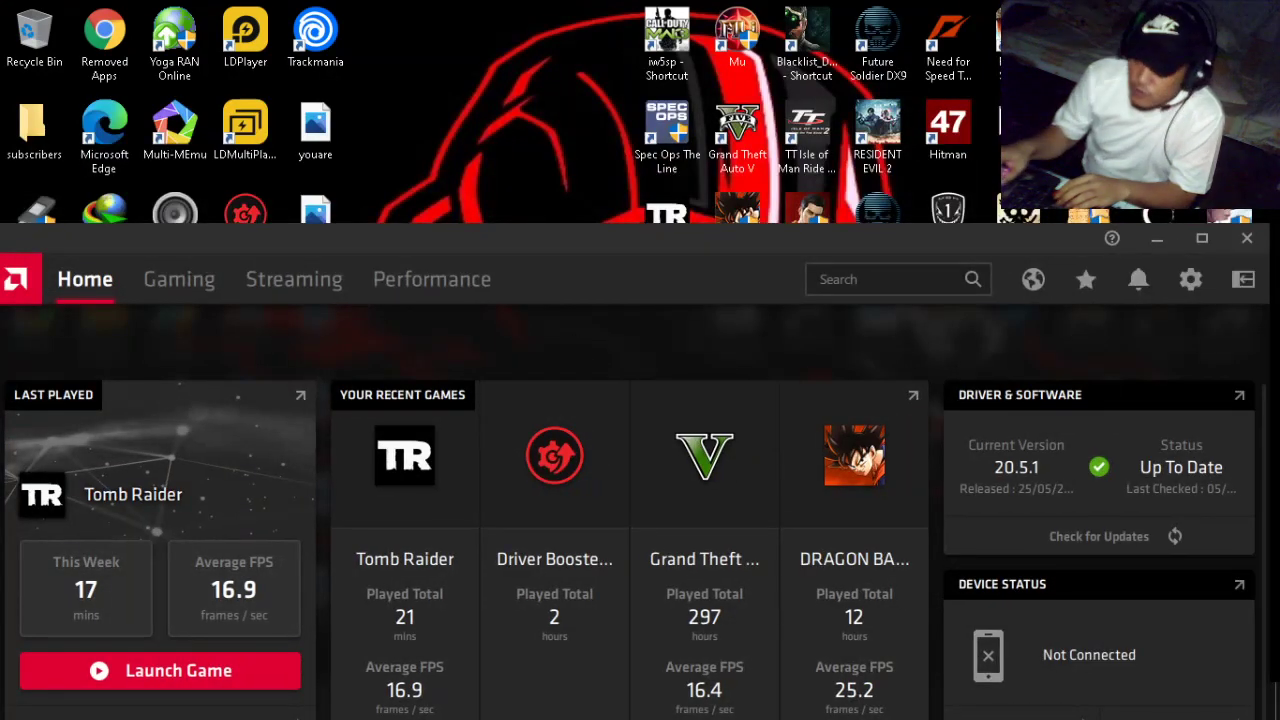
# - Maximize Radeon Software, go to the Gaming tab and open Global Graphics
pyautogui.click(1202, 238)
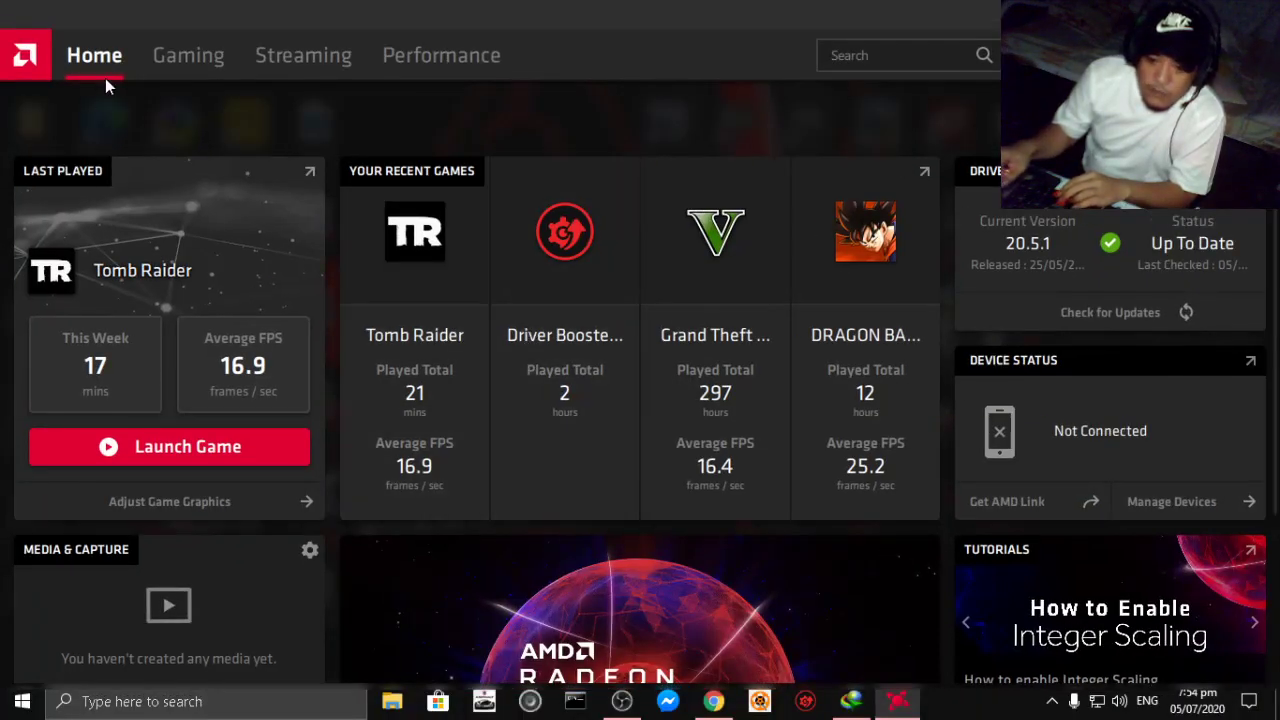
pyautogui.click(216, 60)
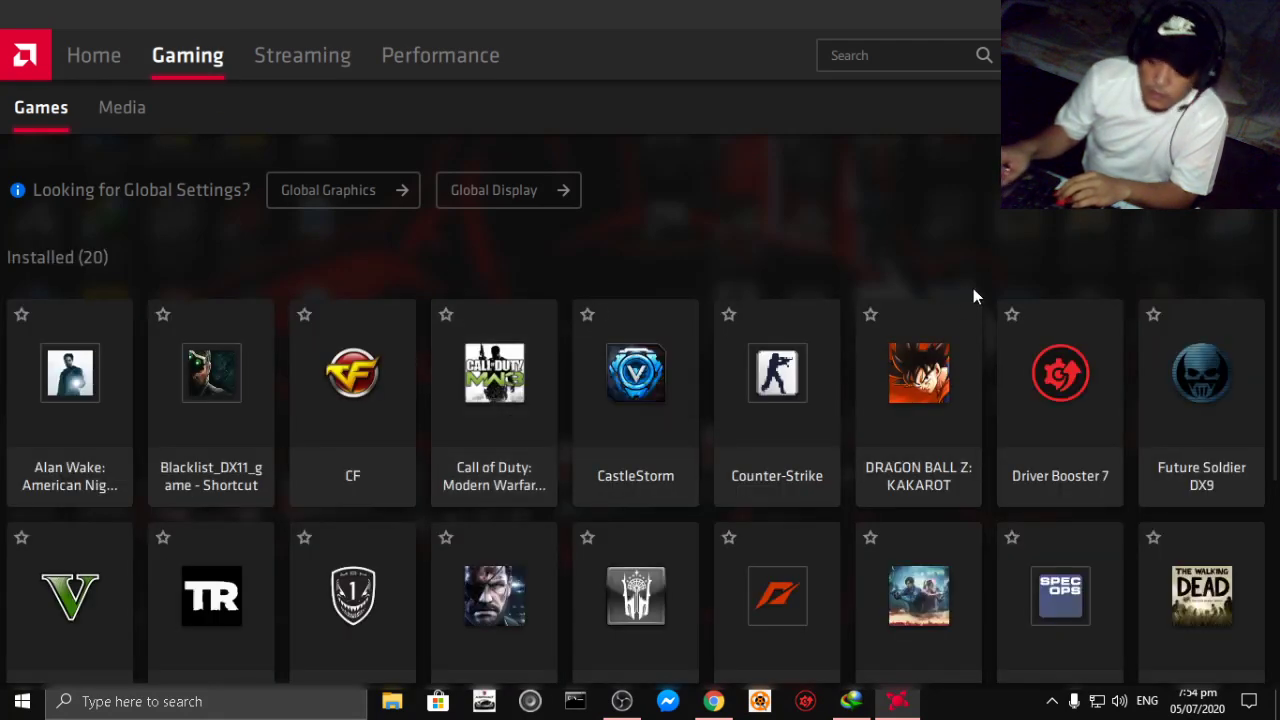
pyautogui.scroll(-3, 778, 448)
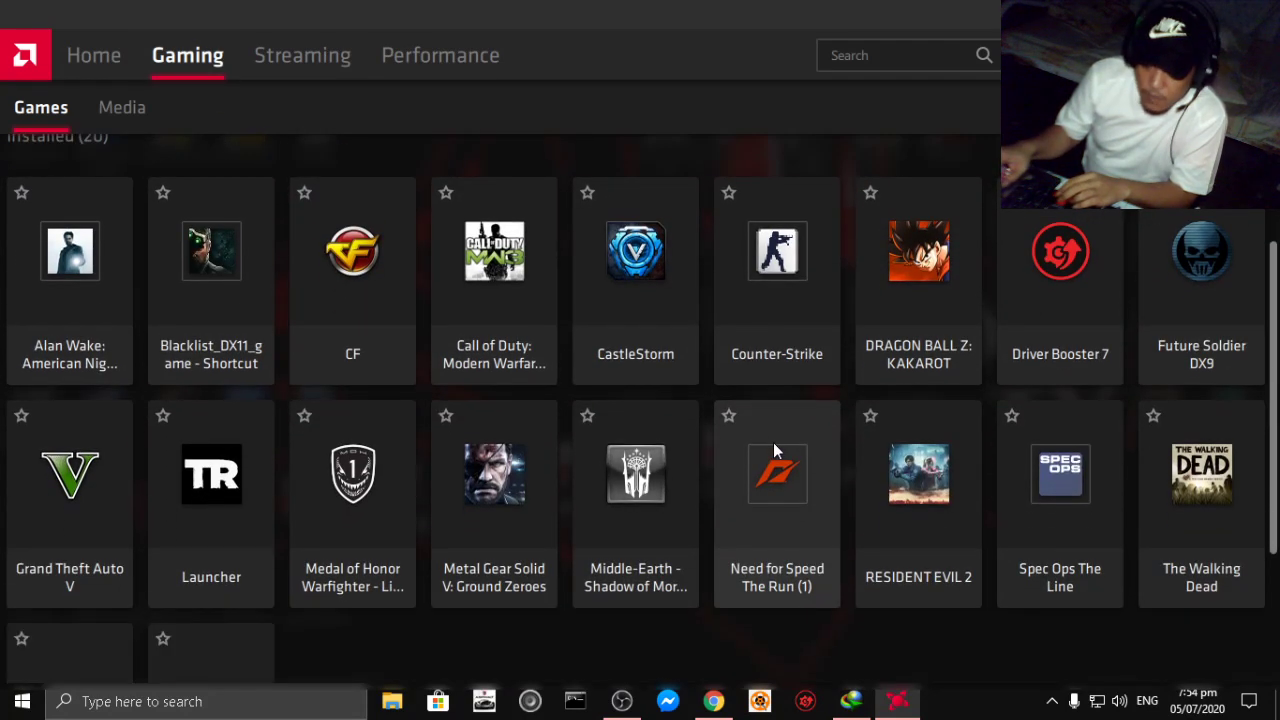
pyautogui.scroll(2, 903, 590)
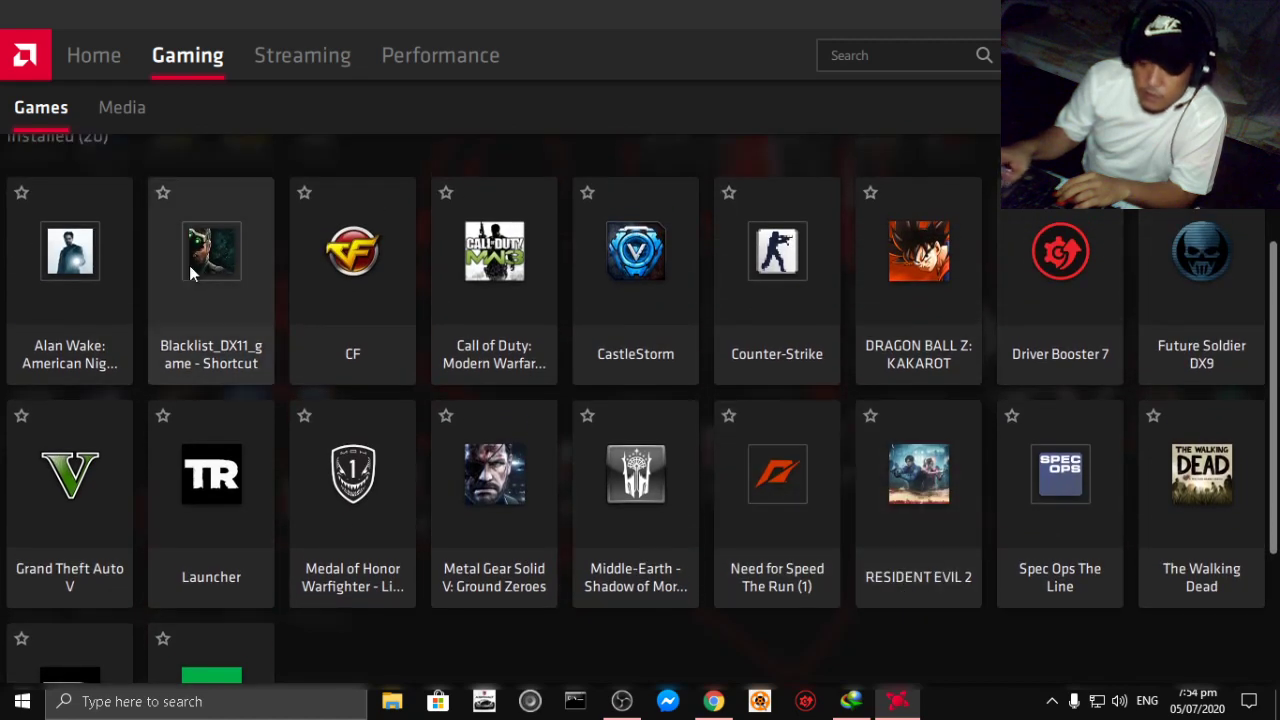
pyautogui.scroll(2, 237, 148)
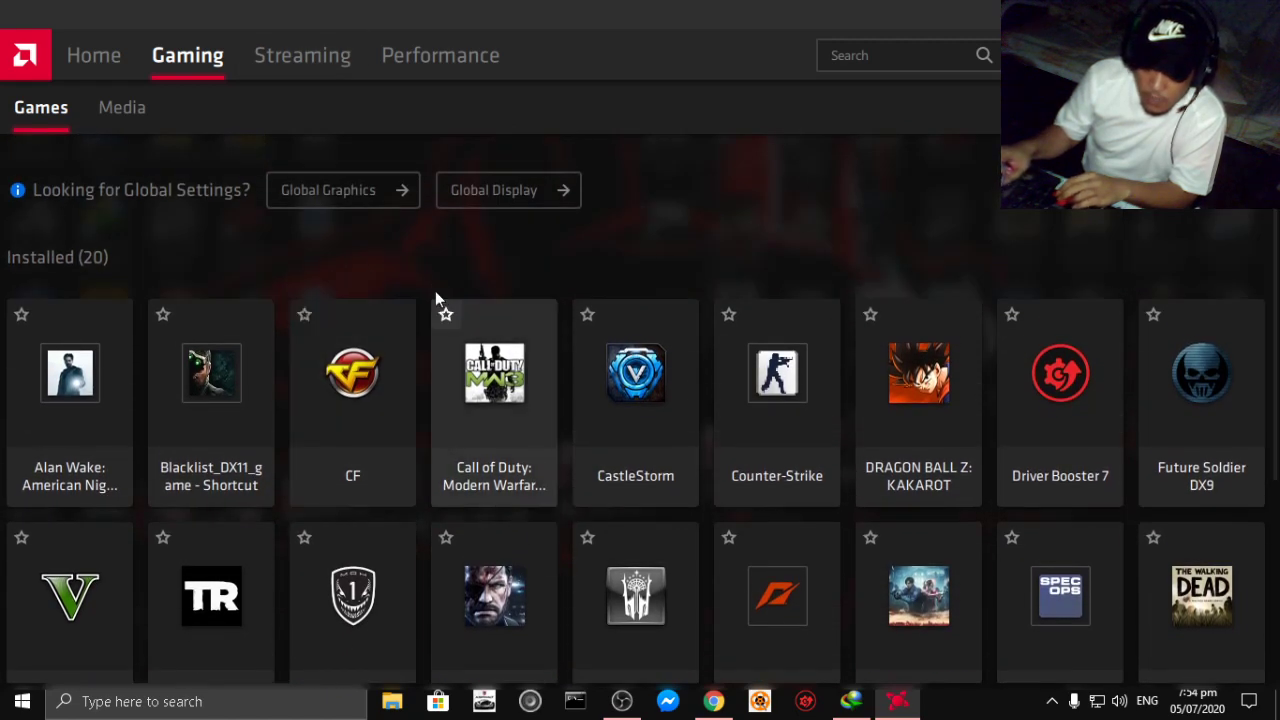
pyautogui.click(371, 190)
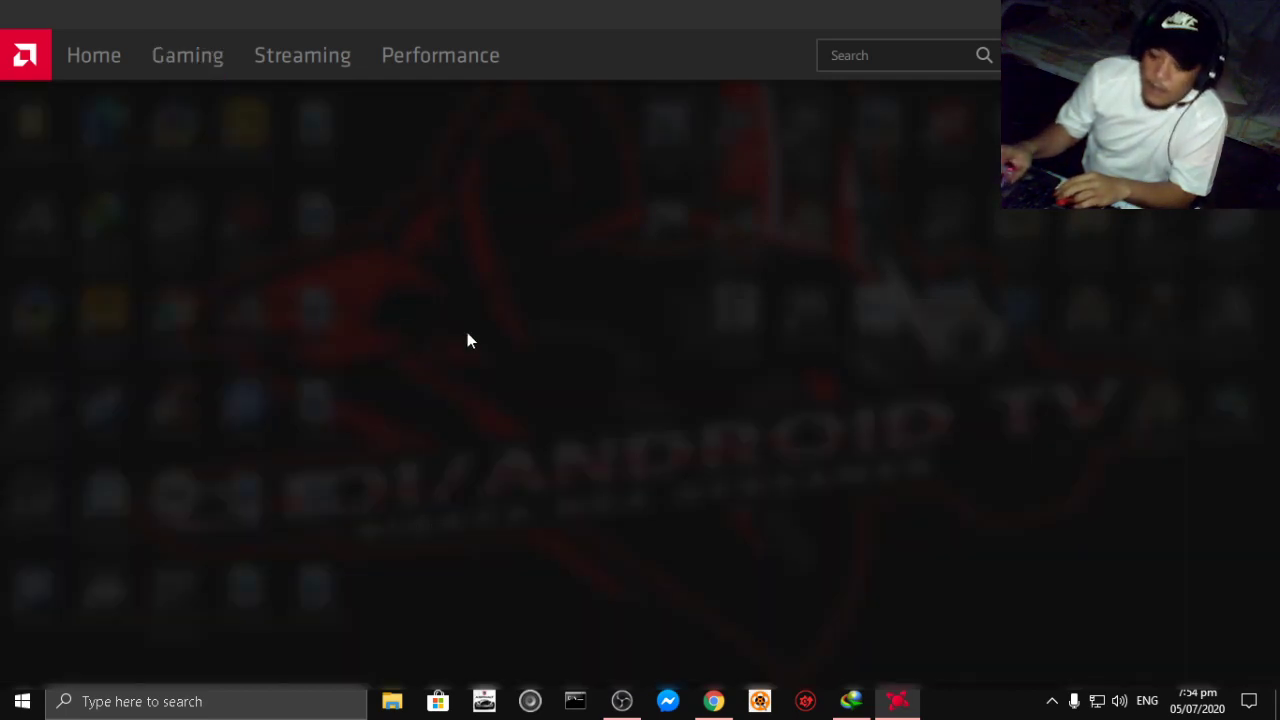
# - Scroll the eSports-profile Graphics settings down toward the Advanced section
pyautogui.scroll(-1, 700, 540)
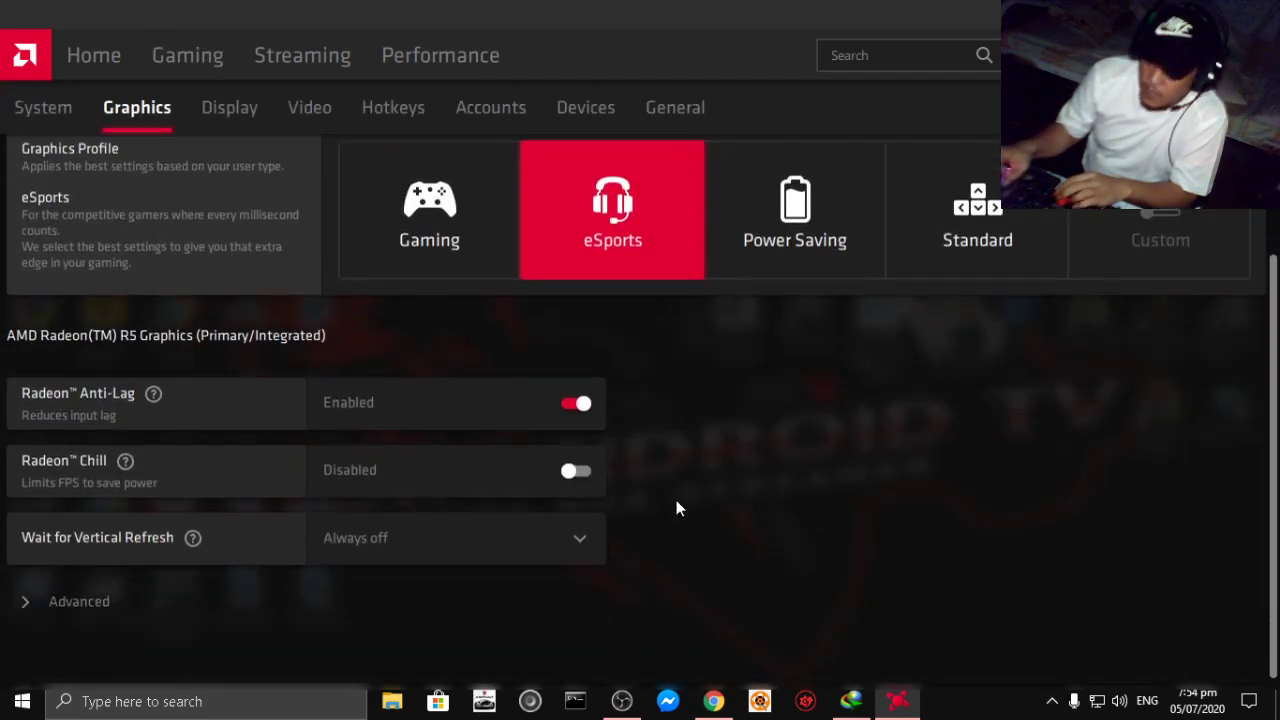
pyautogui.scroll(1, 670, 490)
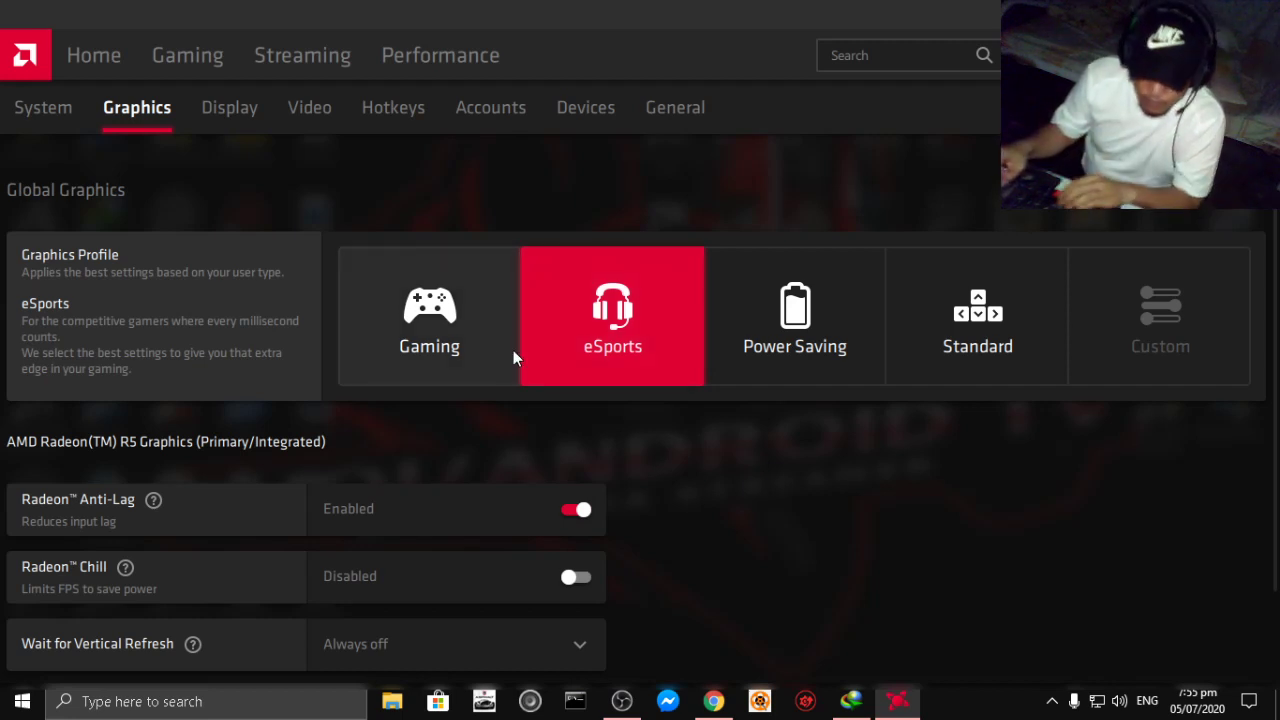
pyautogui.scroll(-2, 700, 462)
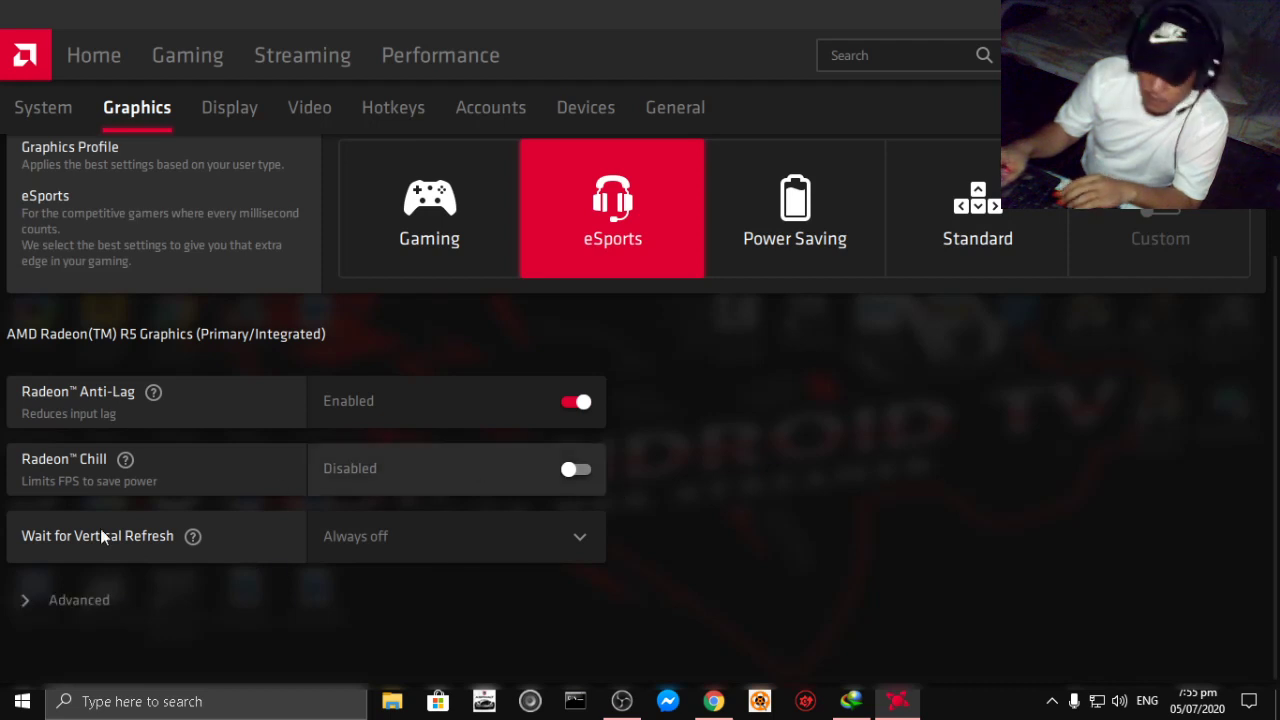
# - Expand the Advanced section of the graphics settings
pyautogui.click(69, 605)
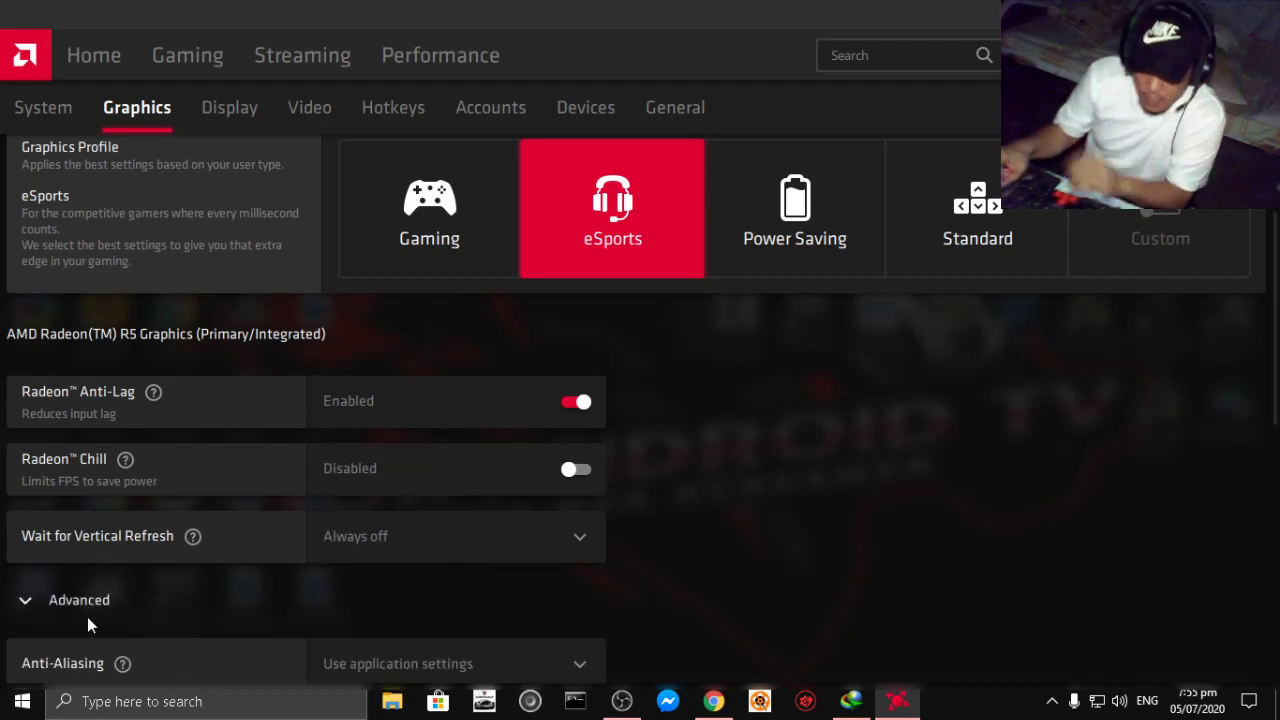
pyautogui.scroll(-4, 383, 422)
pyautogui.scroll(1, 339, 323)
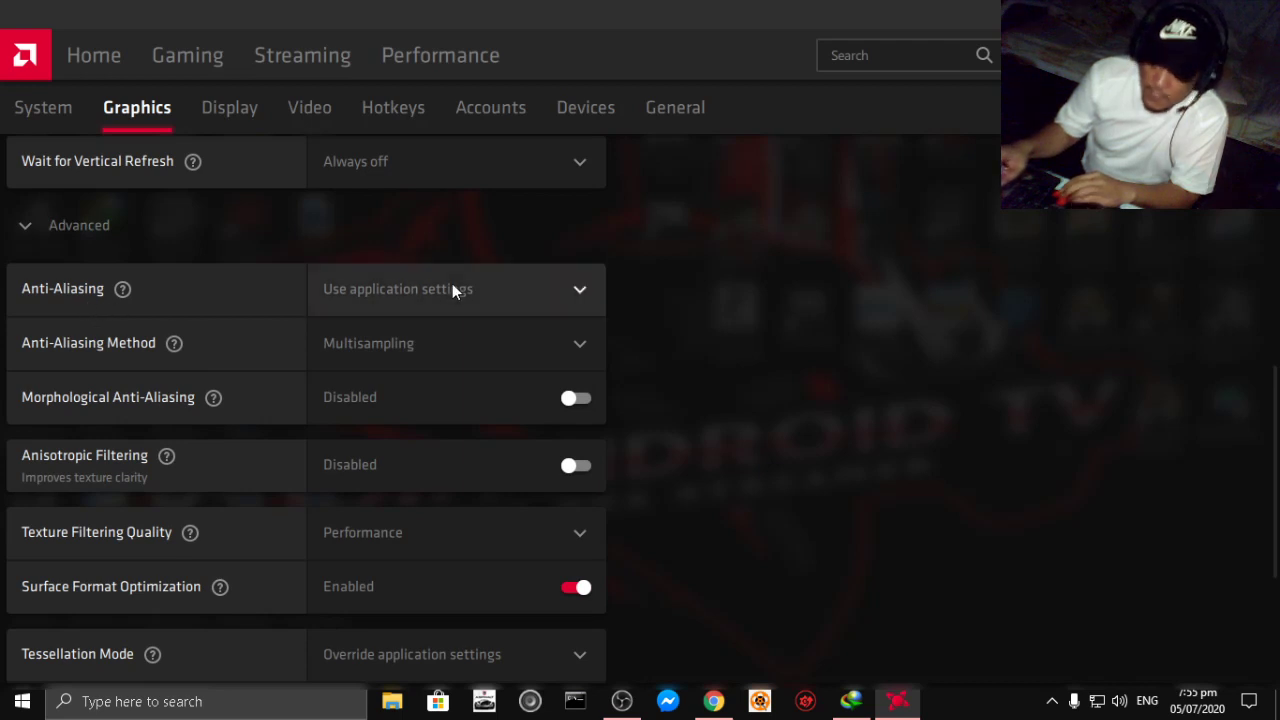
# - Keep Anti-Aliasing on Use application settings with Multisampling as the method
pyautogui.click(553, 294)
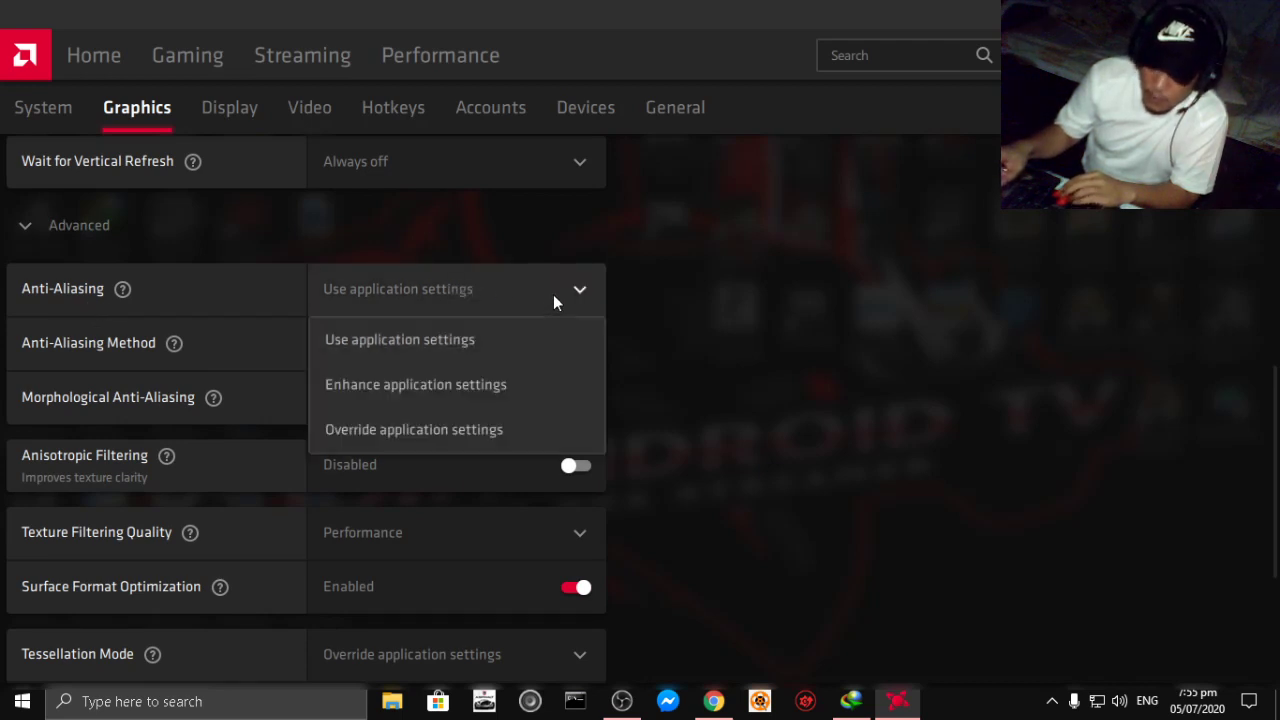
pyautogui.click(431, 337)
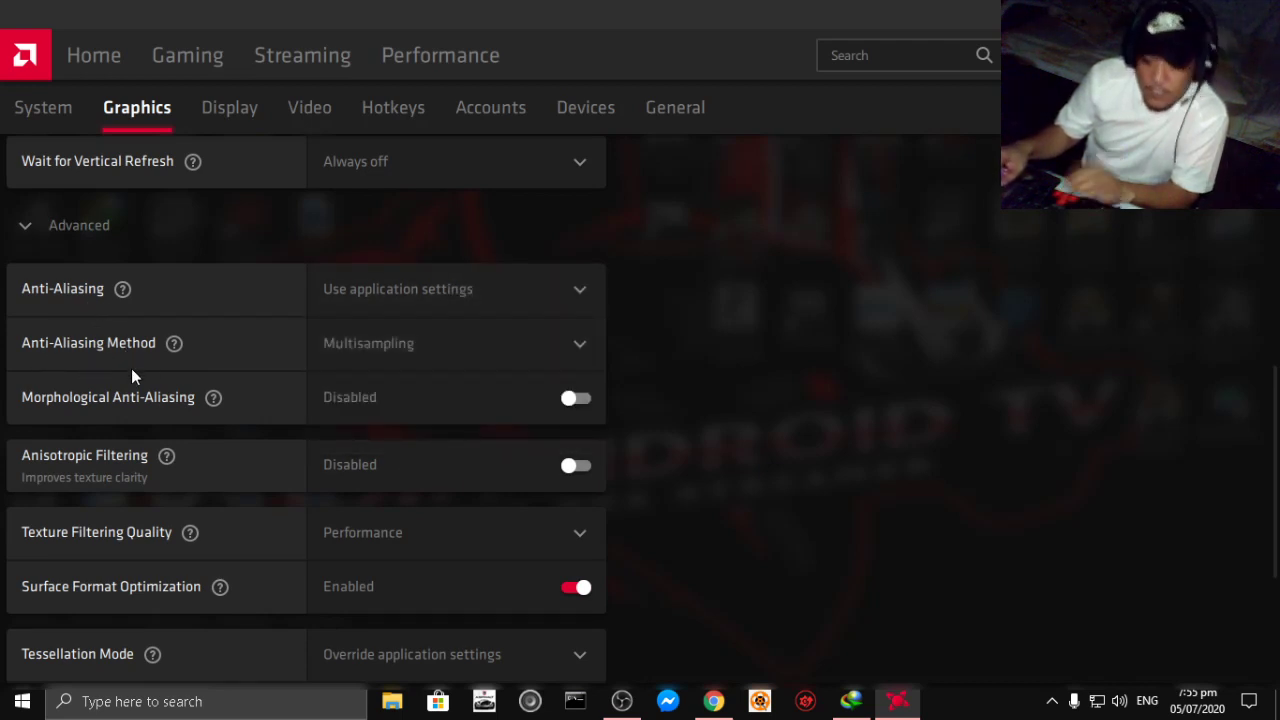
pyautogui.click(407, 340)
pyautogui.click(388, 396)
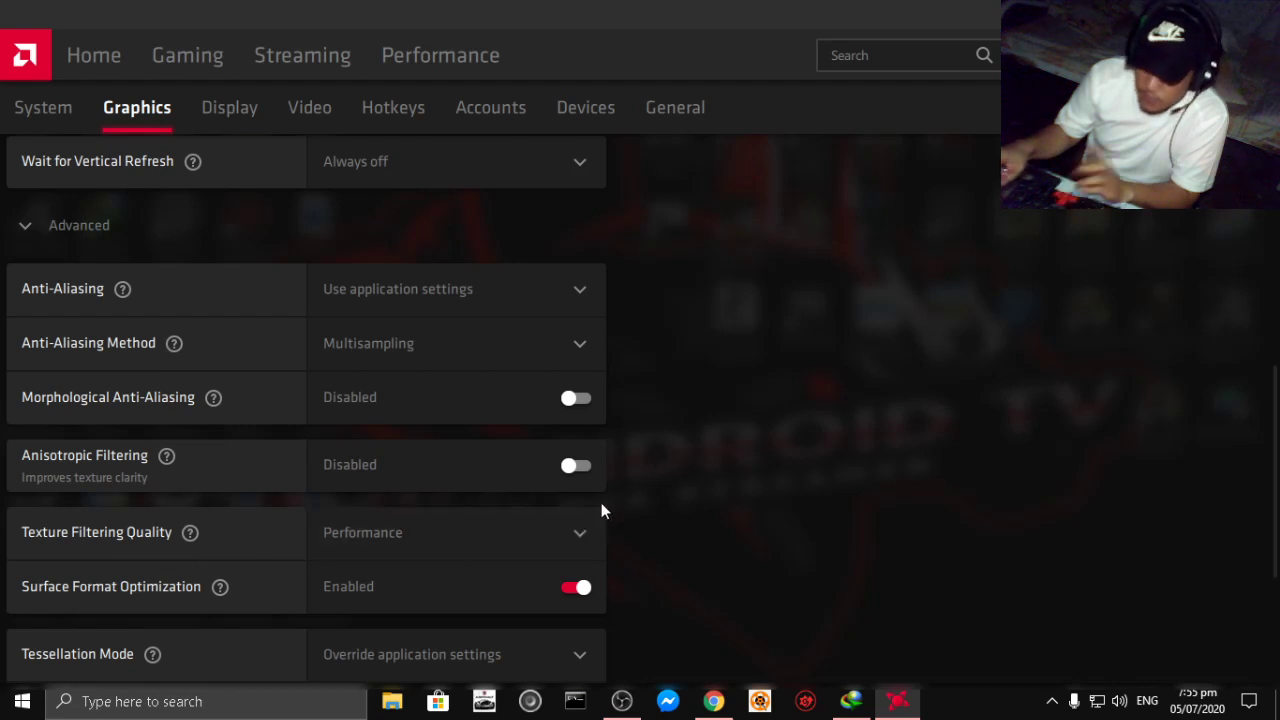
pyautogui.scroll(-2, 743, 479)
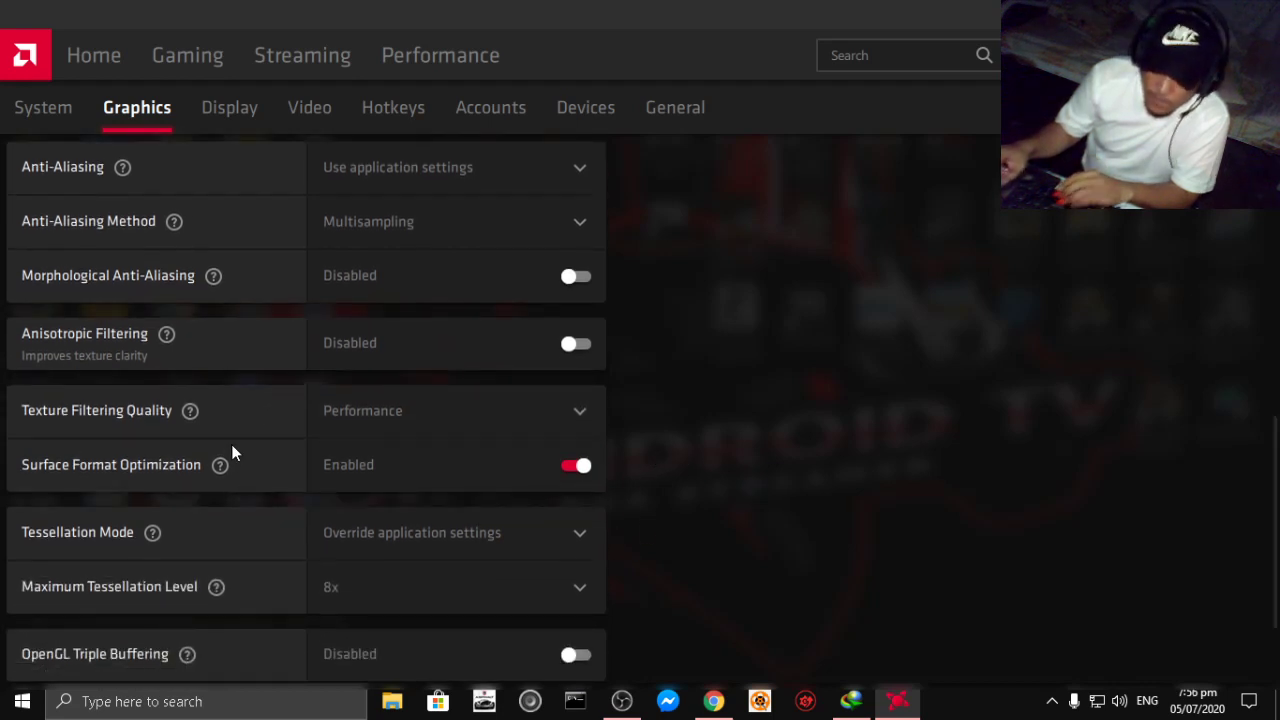
# - Keep Texture Filtering Quality at Performance
pyautogui.click(580, 411)
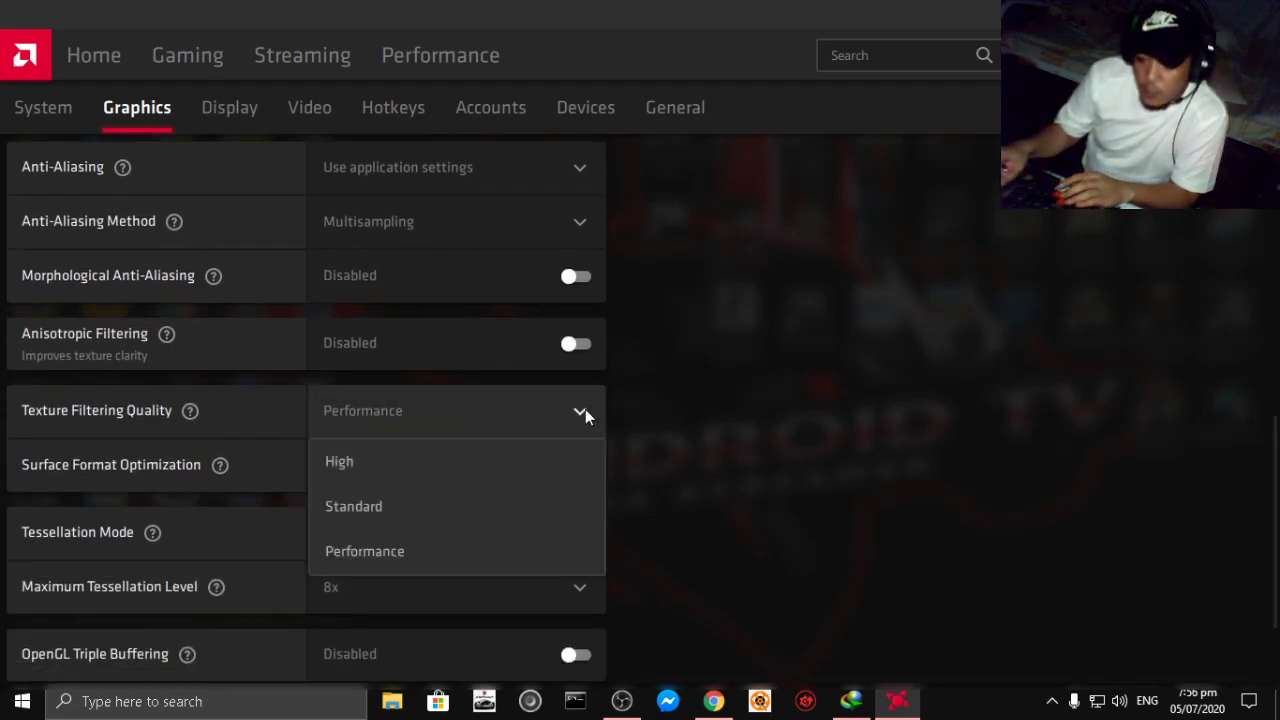
pyautogui.click(449, 549)
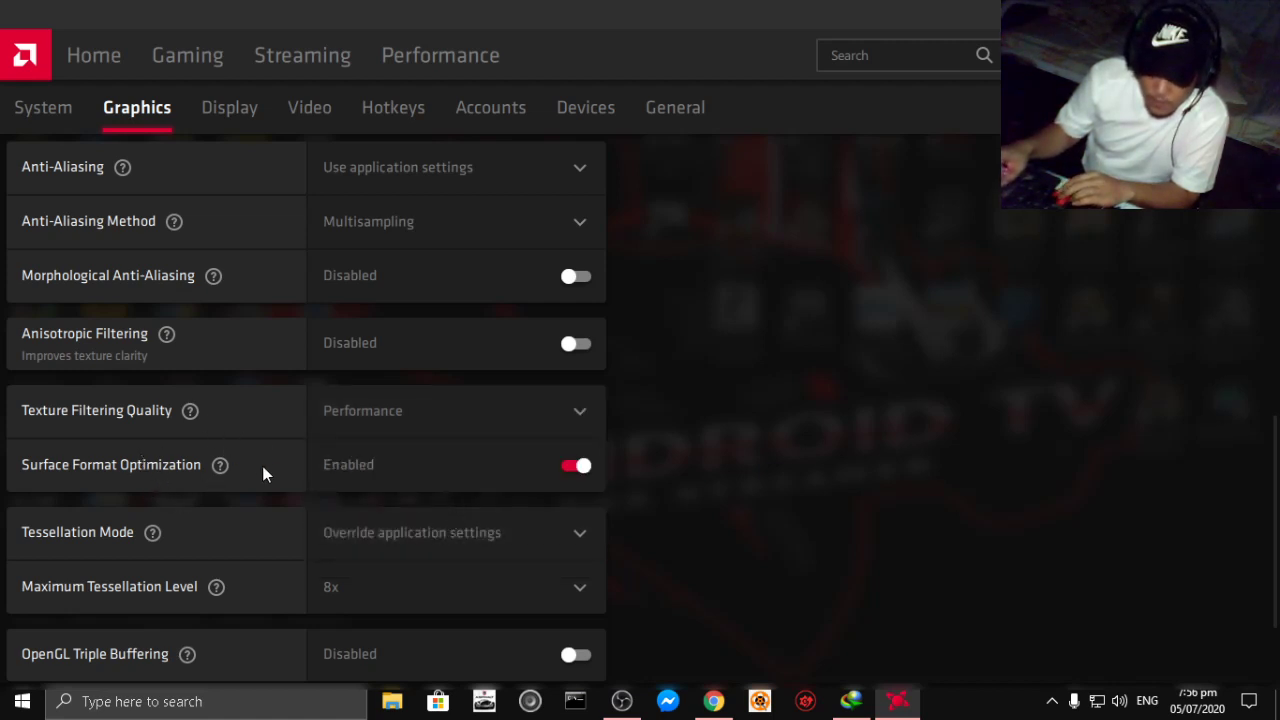
pyautogui.scroll(-1, 405, 519)
pyautogui.scroll(-1, 405, 527)
# - Keep Tessellation Mode on Override application settings and set Maximum Tessellation Level to Off
pyautogui.click(500, 410)
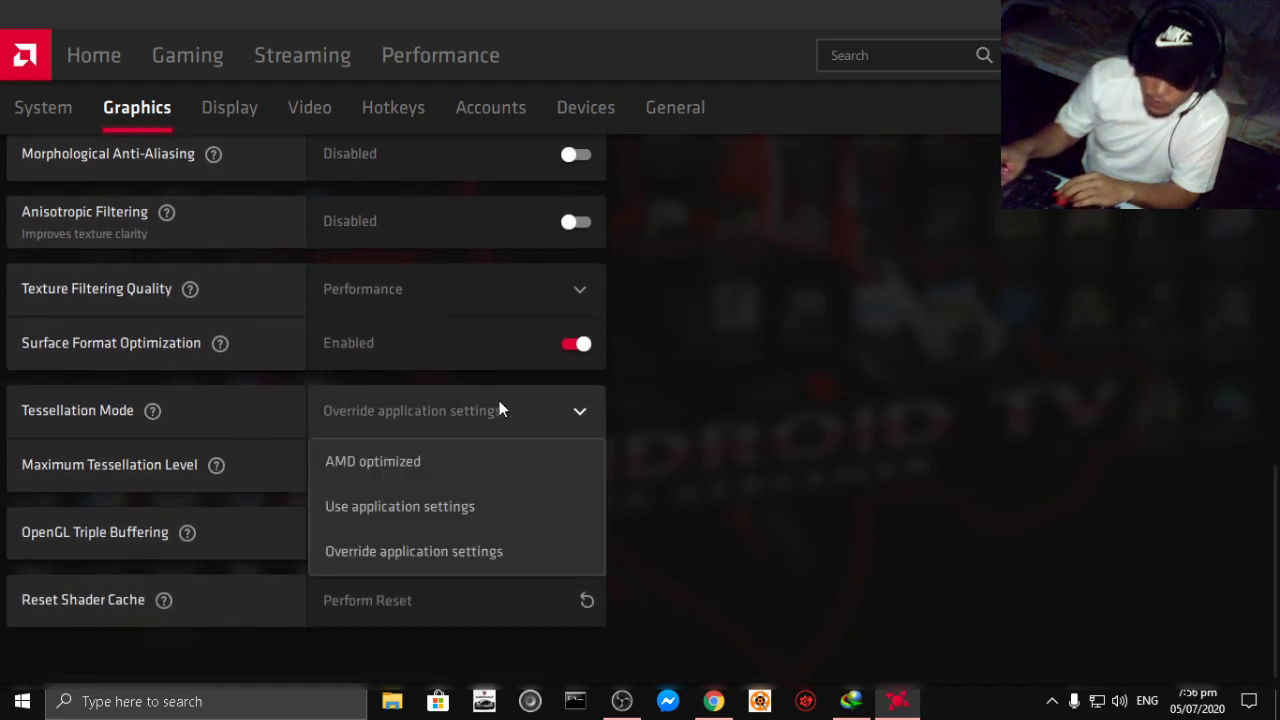
pyautogui.click(386, 549)
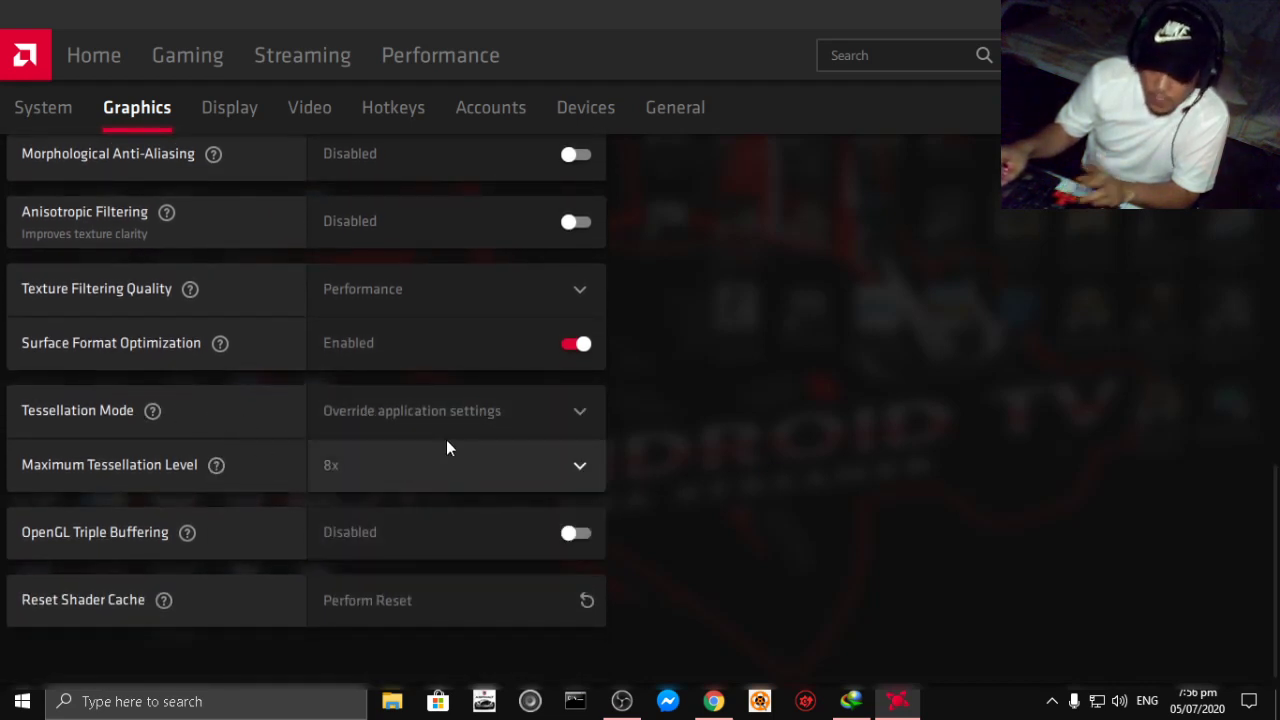
pyautogui.click(511, 474)
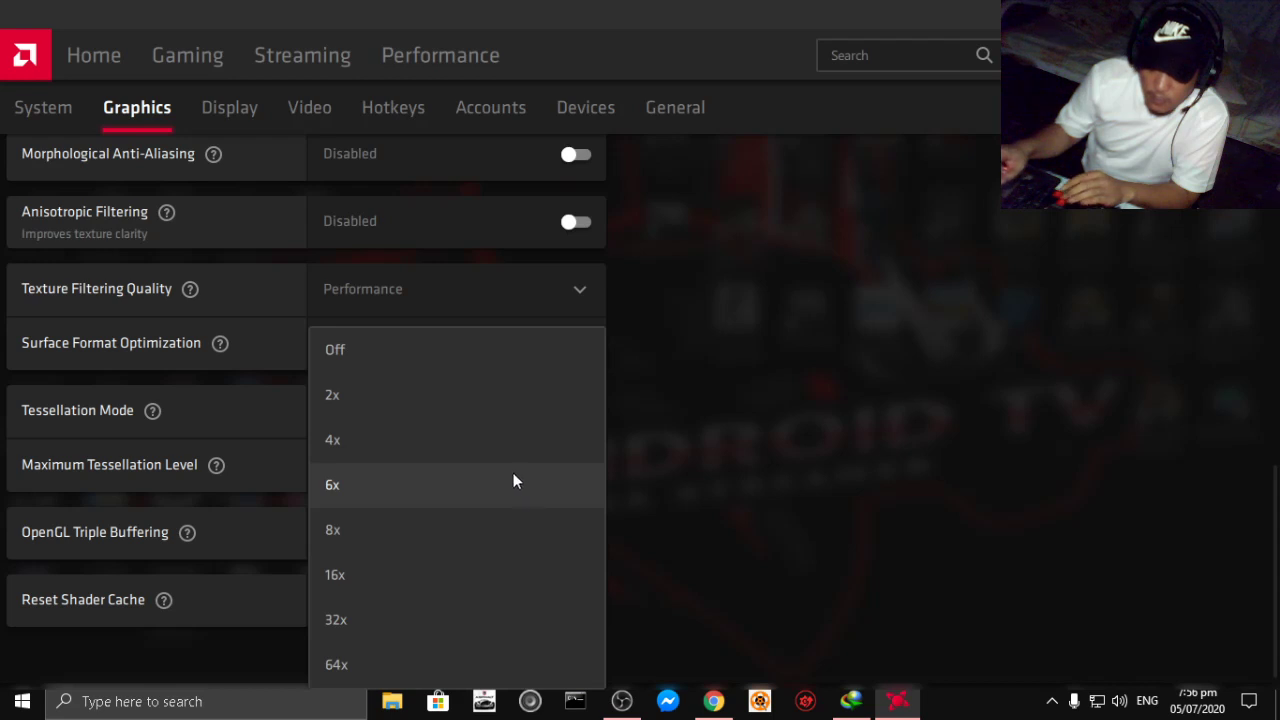
pyautogui.click(416, 350)
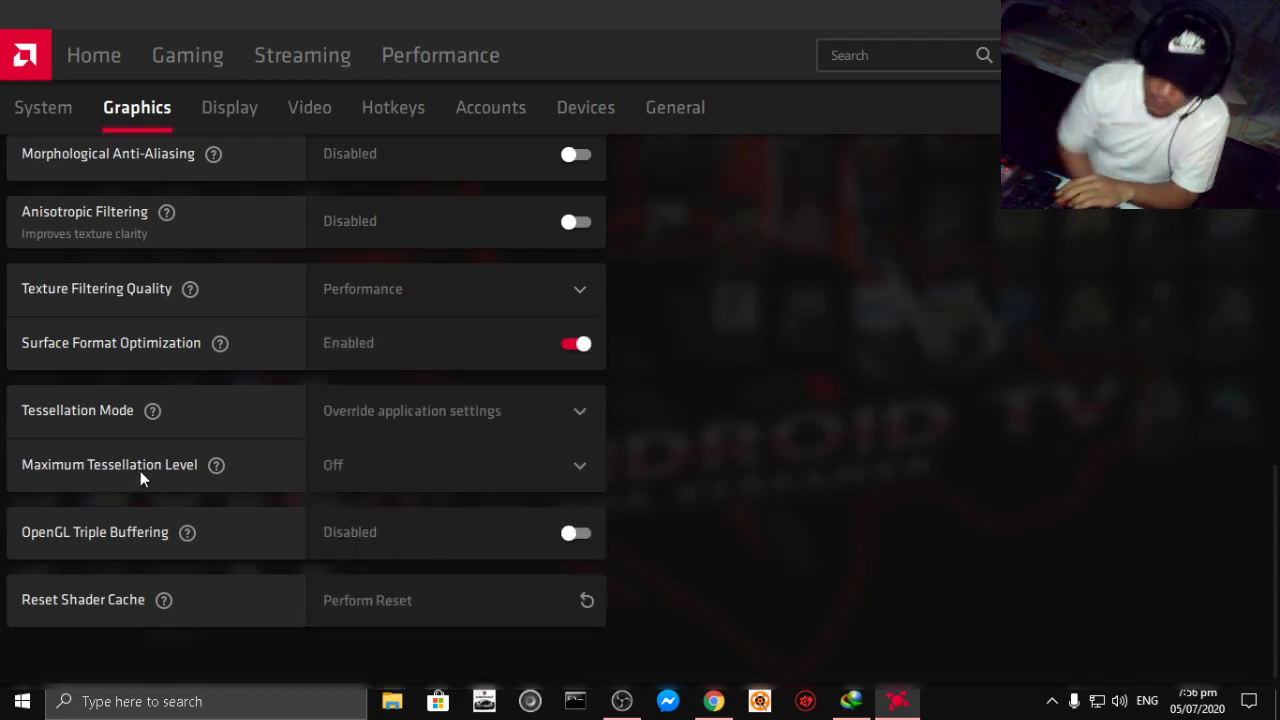
pyautogui.click(374, 466)
pyautogui.click(442, 336)
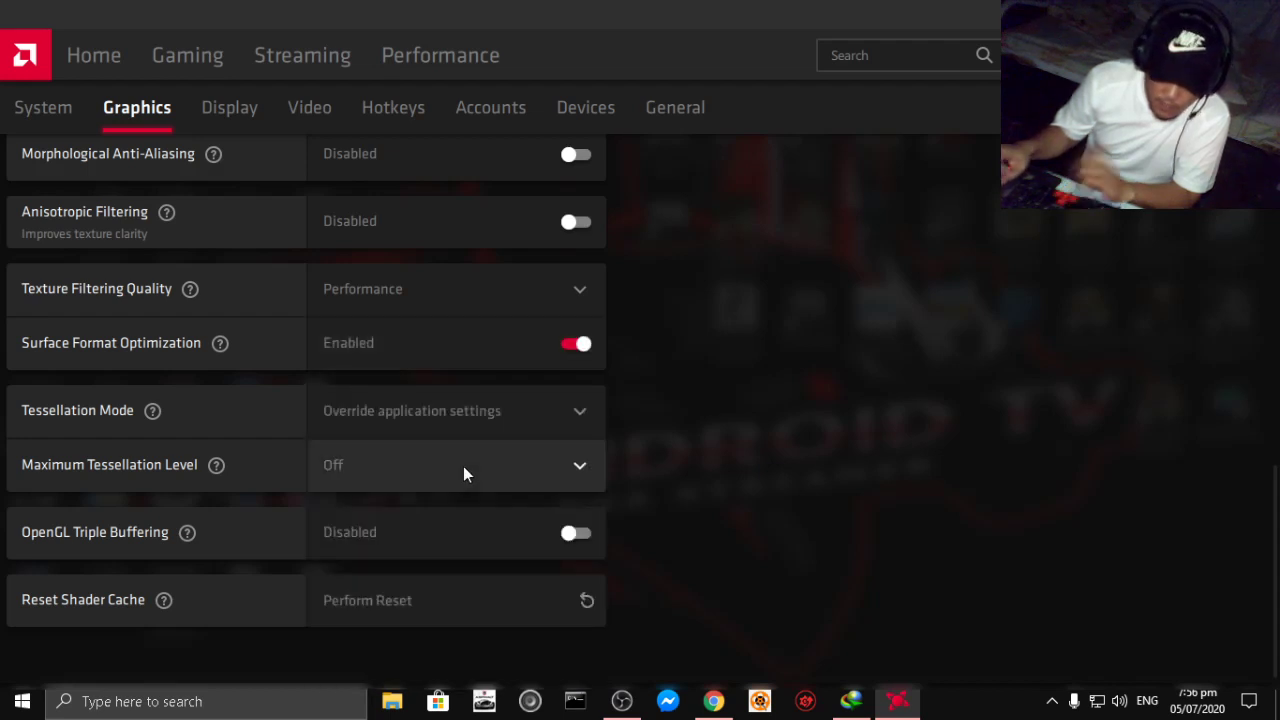
pyautogui.scroll(-1, 740, 487)
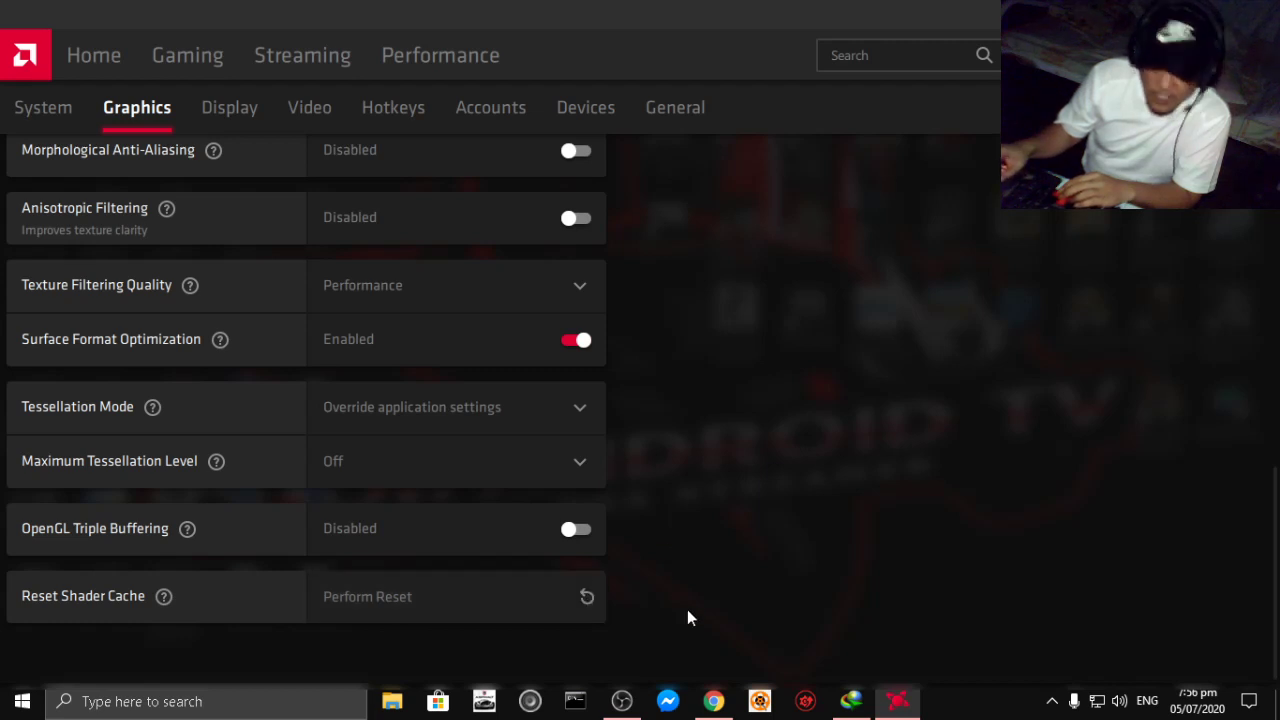
pyautogui.scroll(3, 806, 453)
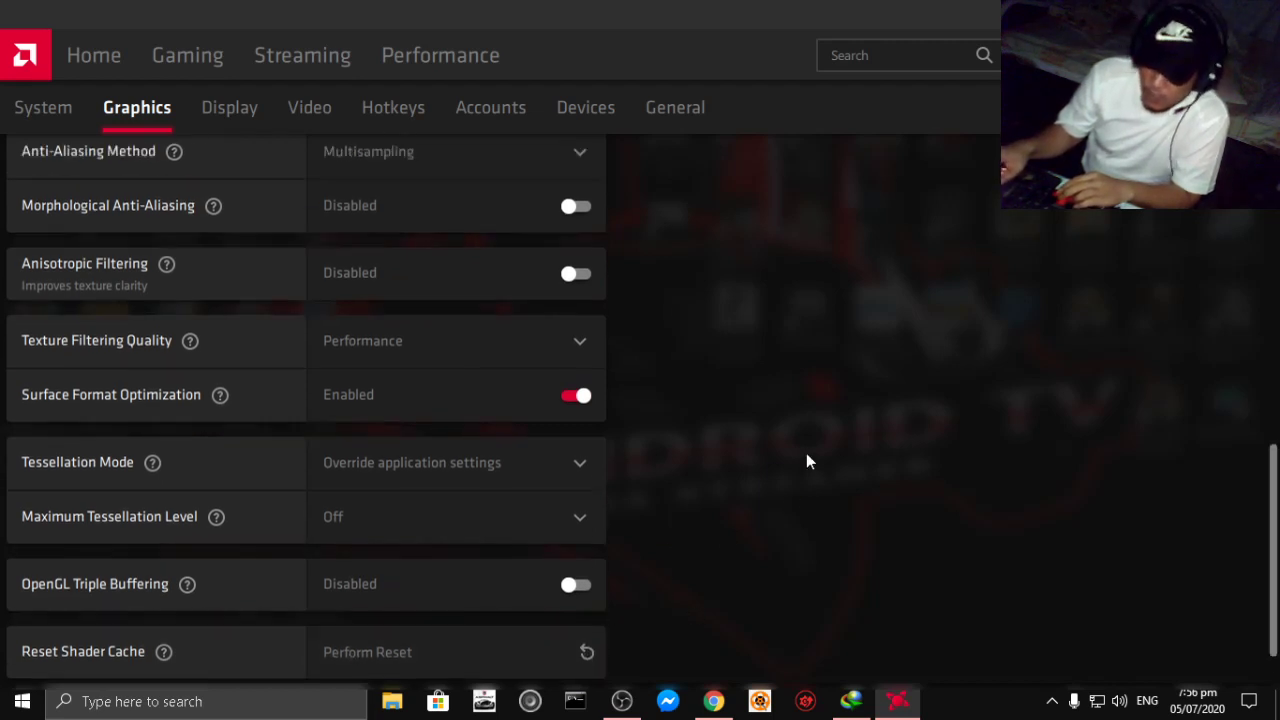
pyautogui.scroll(-3, 774, 466)
pyautogui.scroll(10, 717, 486)
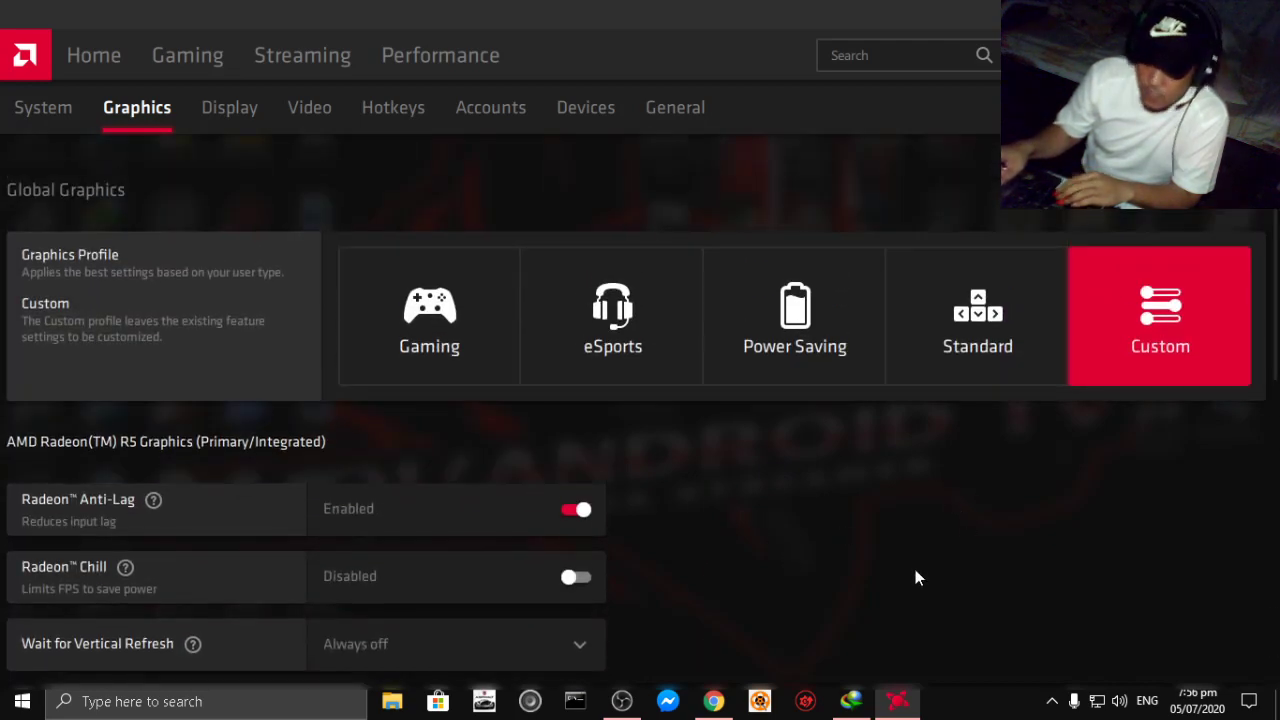
pyautogui.scroll(-8, 921, 538)
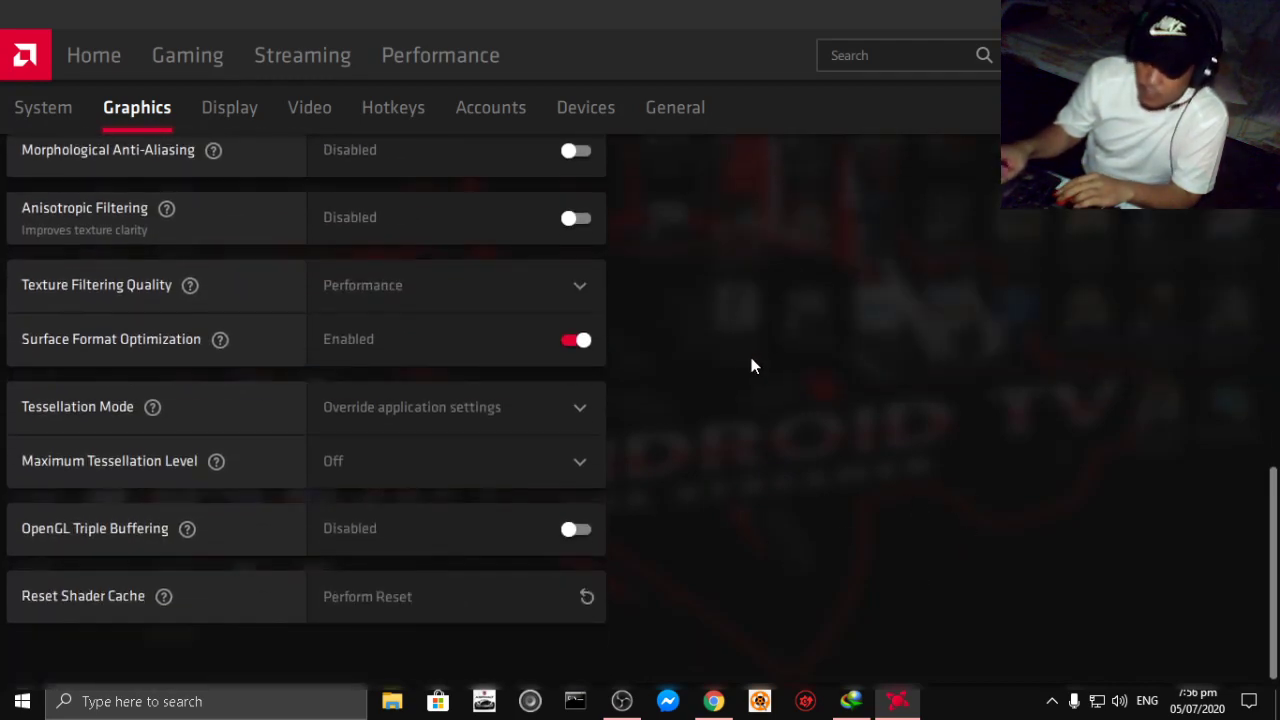